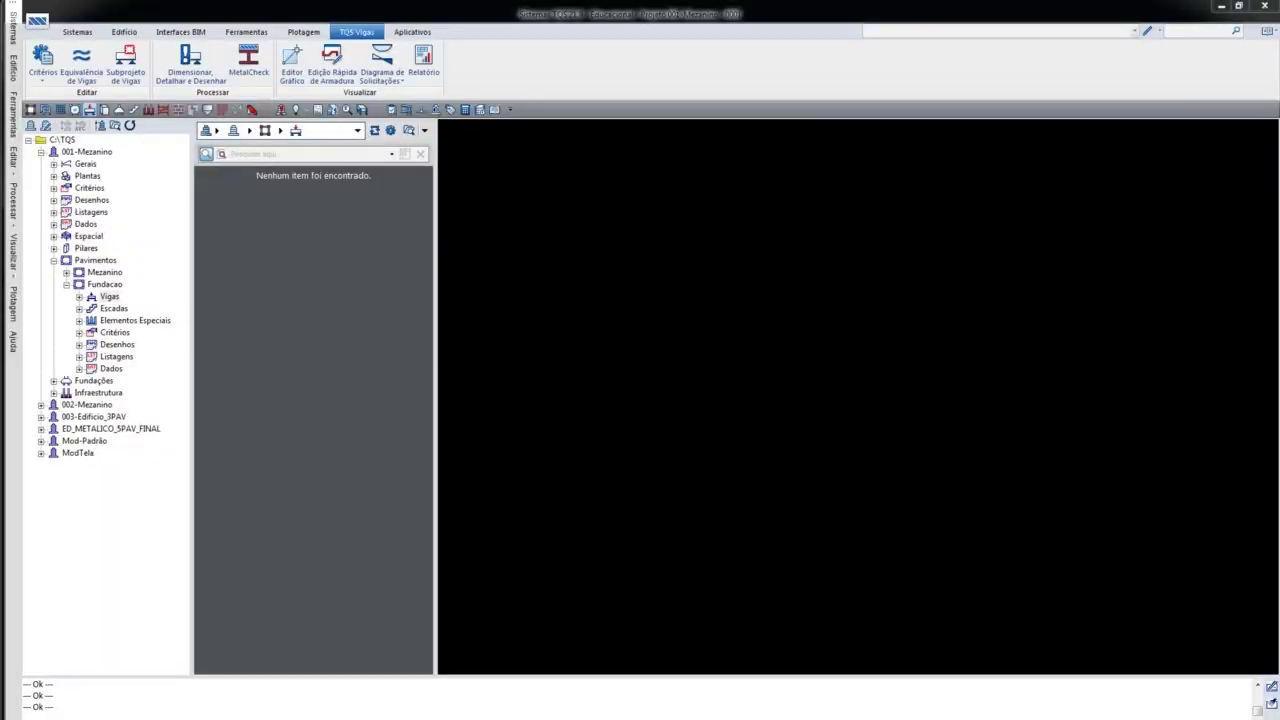
- Start a new Metal Check project for the Fundacao beams of 001-Mezanino and look through the Gerdau W/HP profile table
left_click(106, 298)
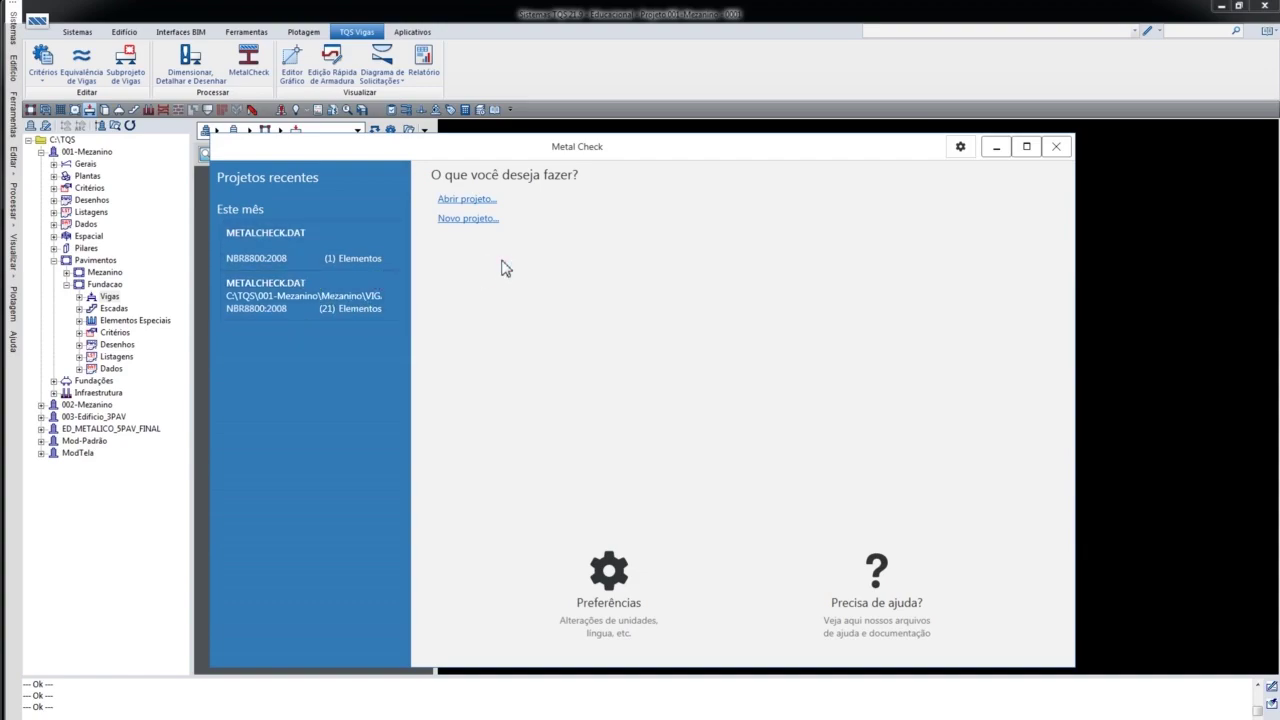
left_click(486, 219)
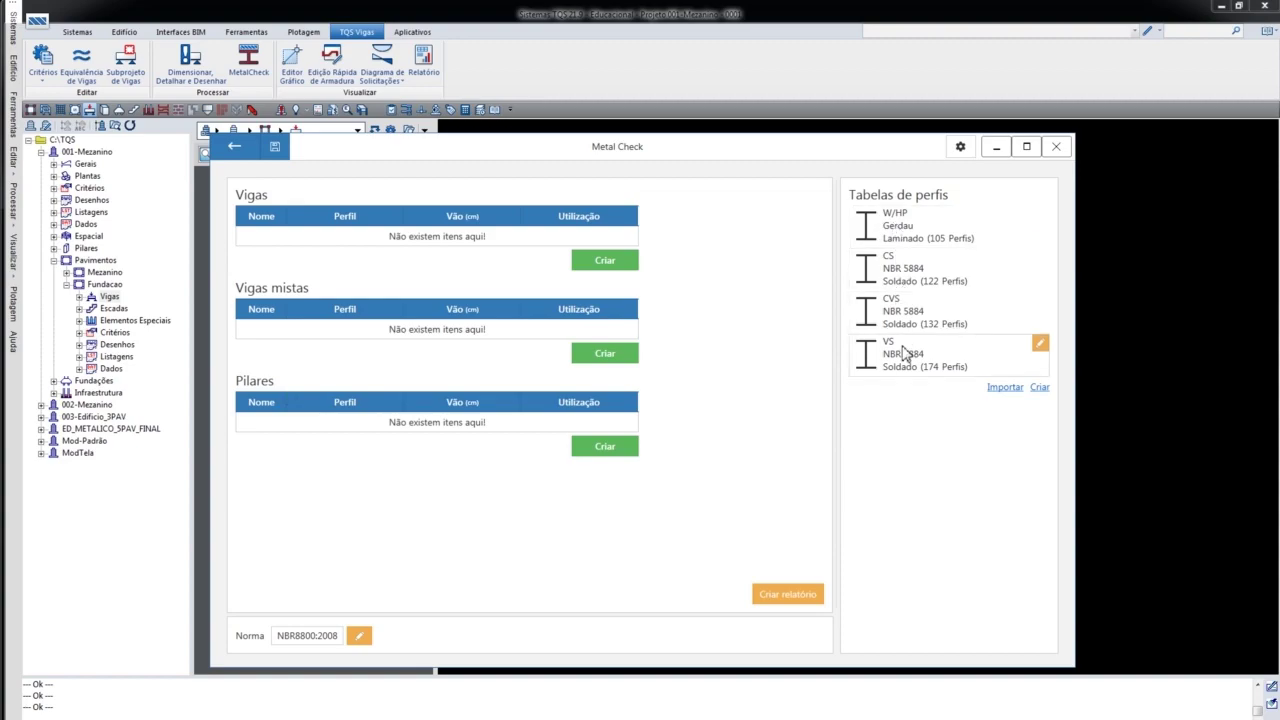
left_click(1040, 212)
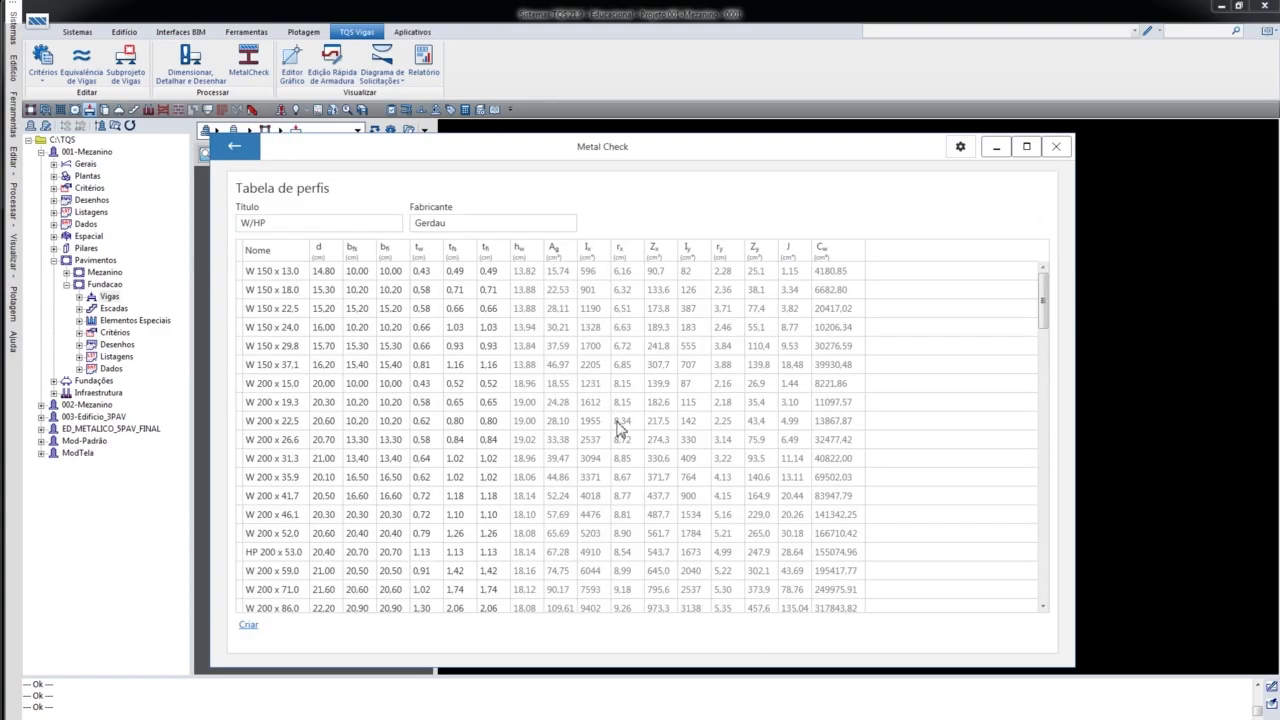
scroll(851, 329, "down", 1)
left_click_drag(1049, 310, 1029, 551)
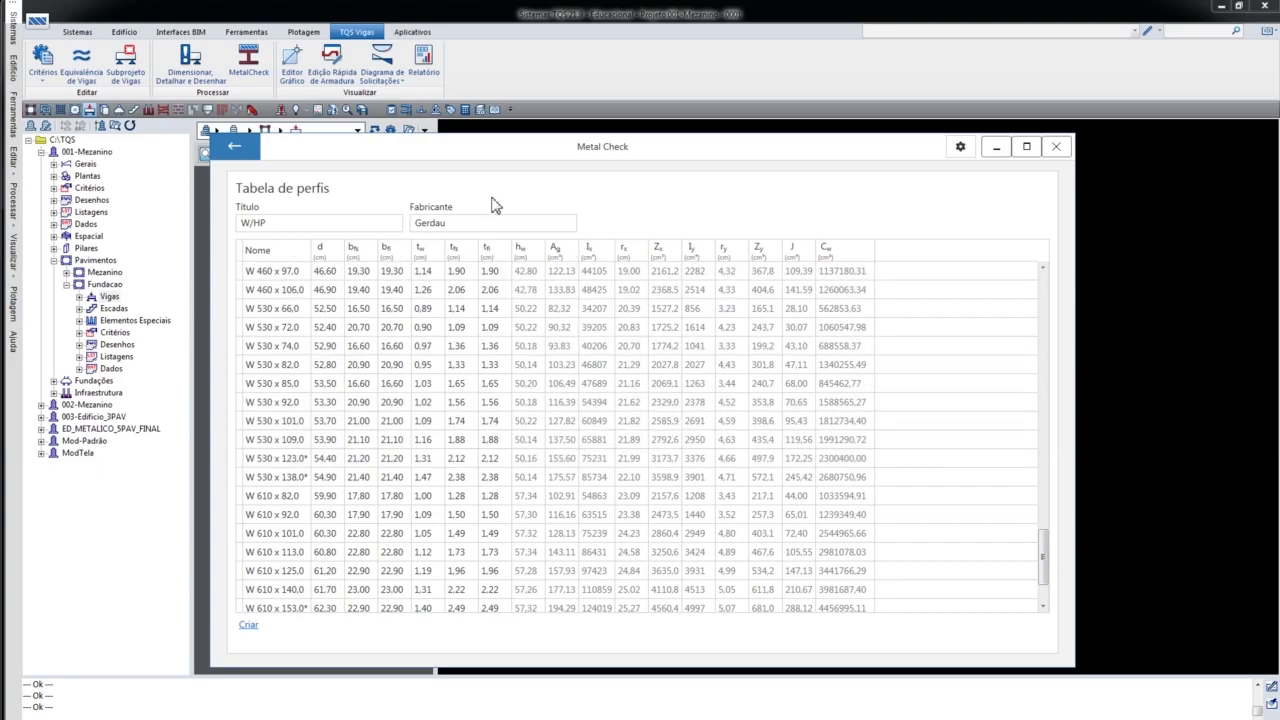
left_click(236, 148)
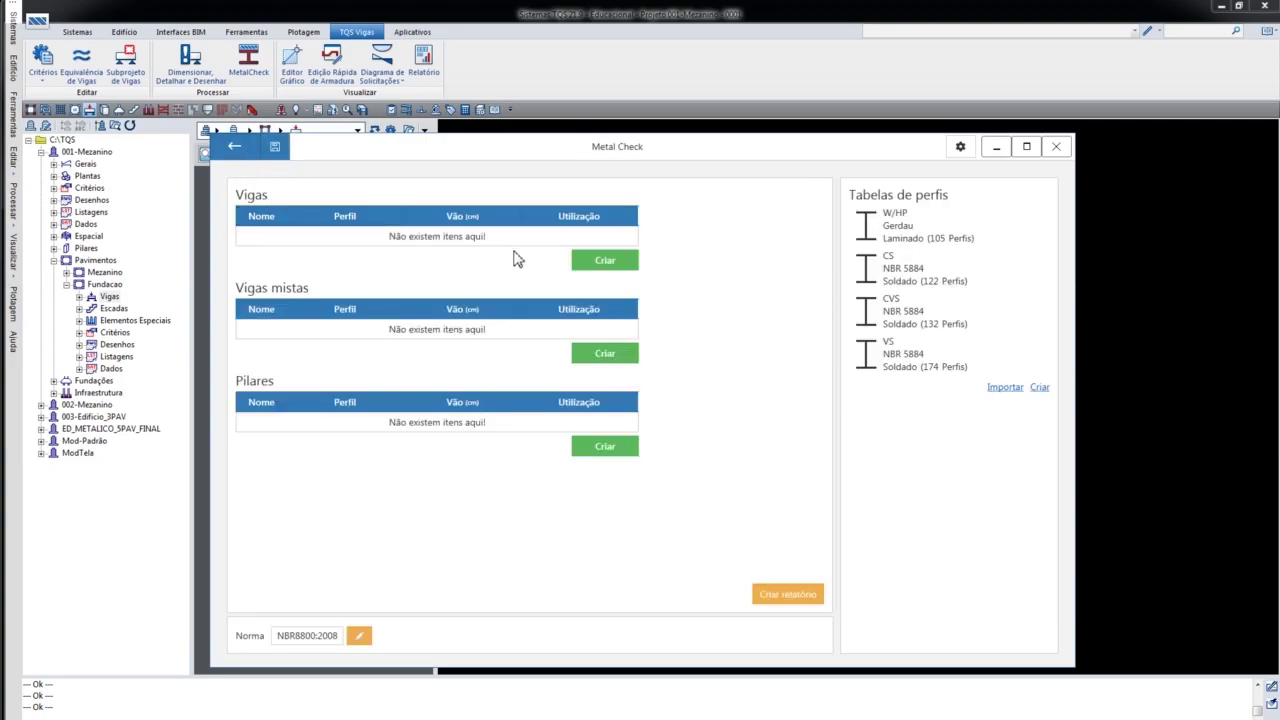
- Create a steel beam with the default data, look over its input fields and return to the element list
left_click(598, 265)
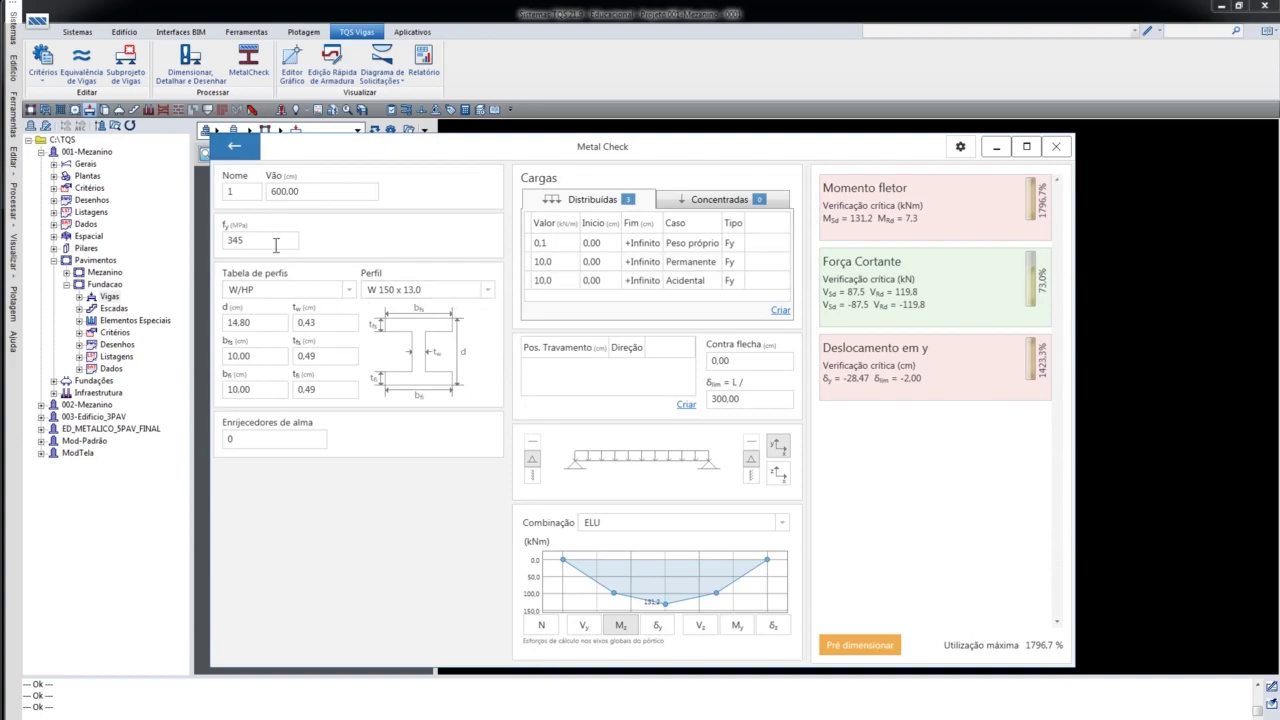
left_click(315, 323)
left_click(234, 146)
- Open composite beam V5 on the Cobertura floor of ED_METALICO_5PAV_FINAL to examine its section, connector data and checks
double_click(337, 234)
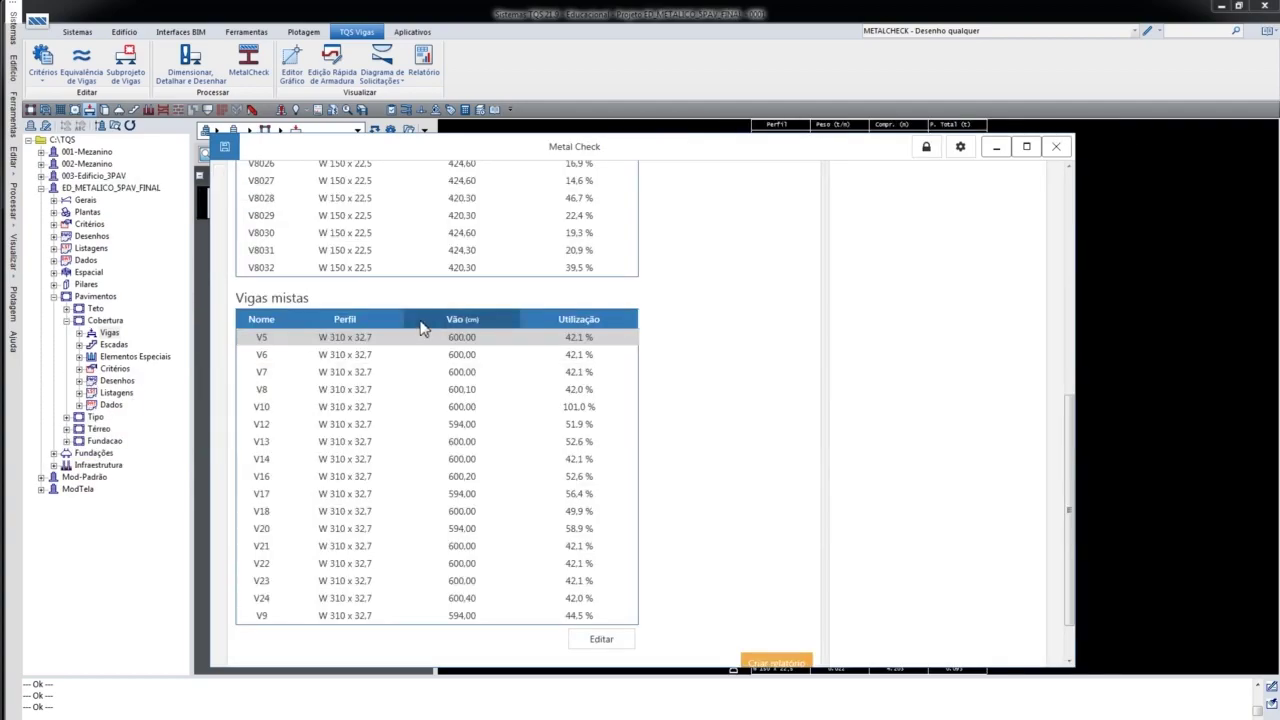
left_click(357, 340)
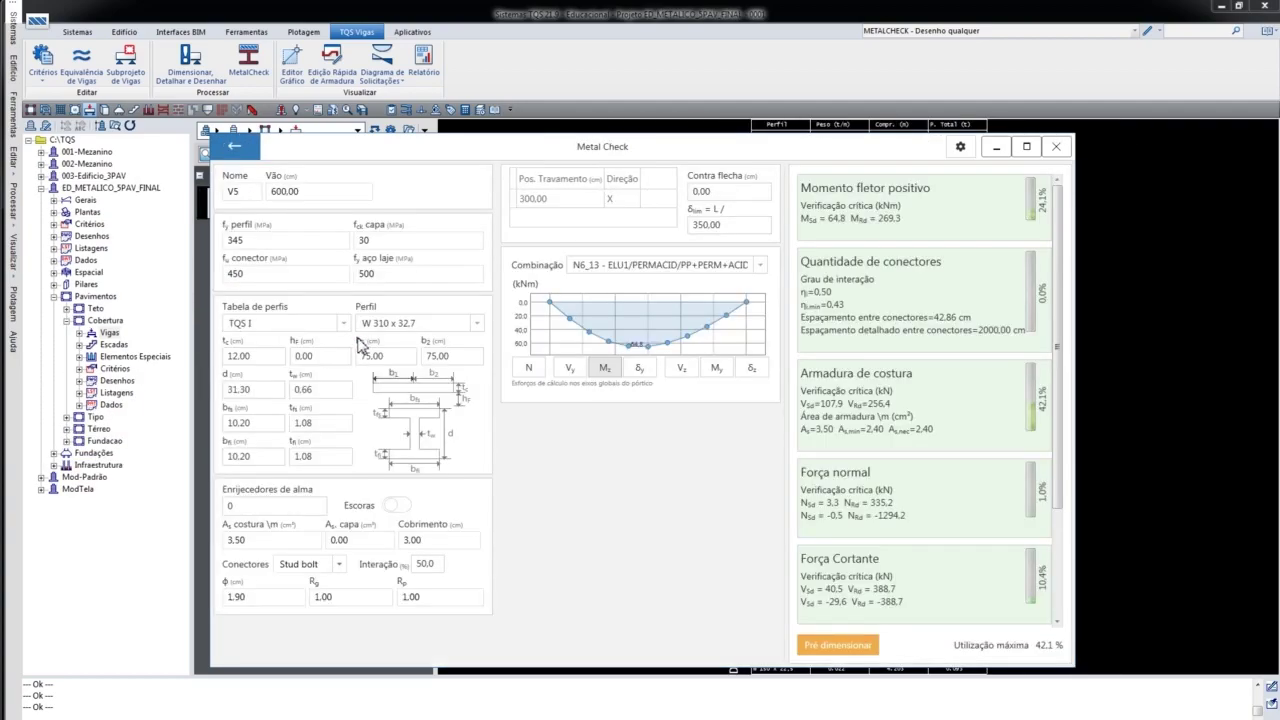
mouse_move(429, 565)
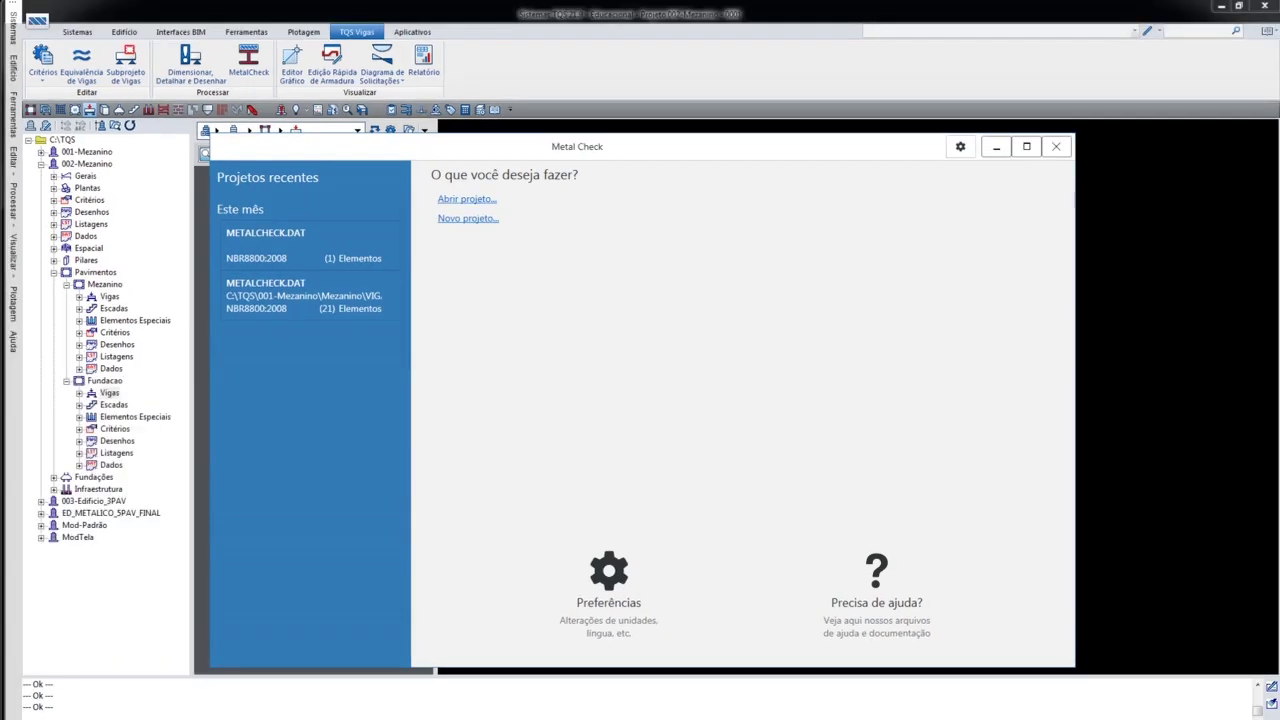
- Start a new Metal Check project in 002-Mezanino, create a steel beam and review its span and distributed loads
left_click(483, 226)
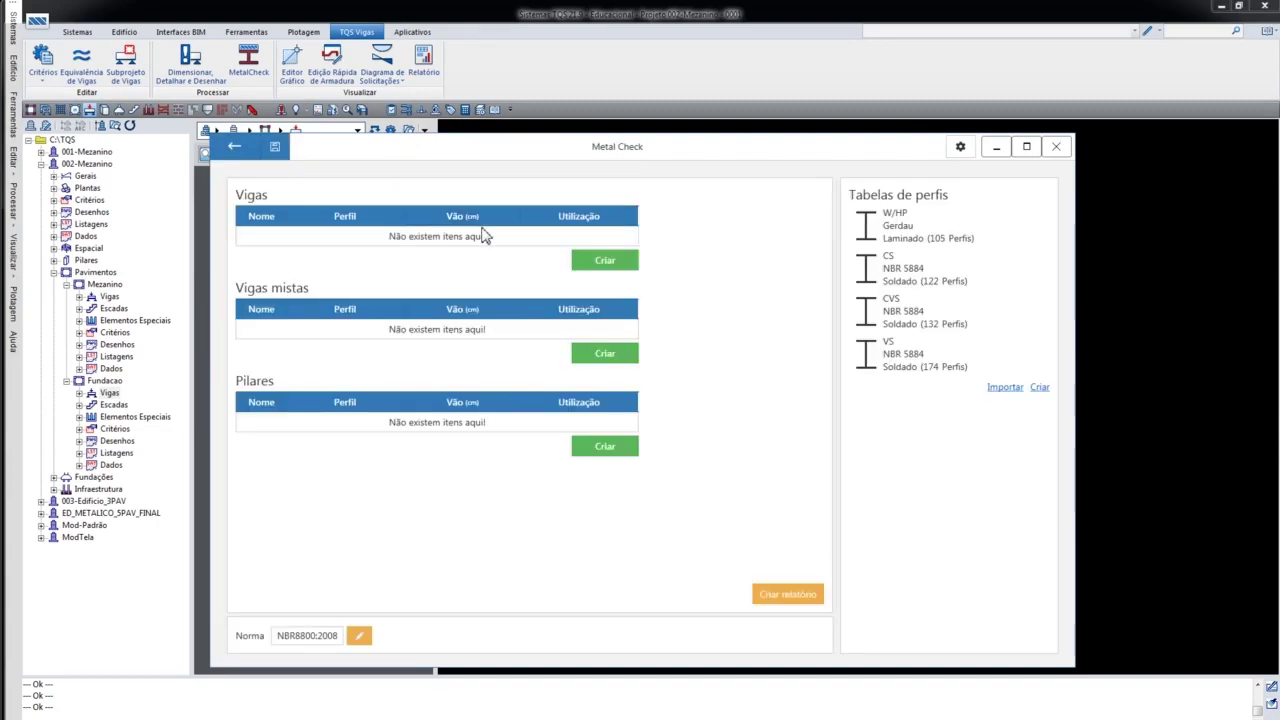
left_click(603, 264)
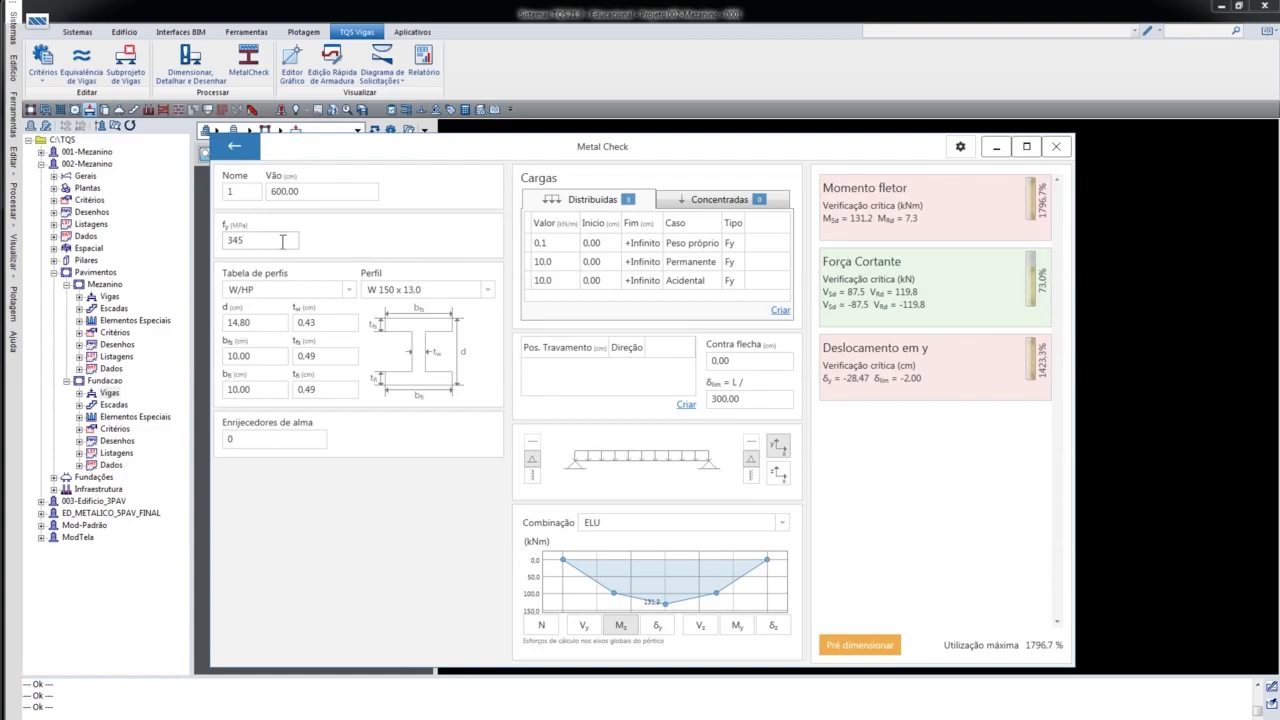
left_click(316, 190)
left_click(545, 262)
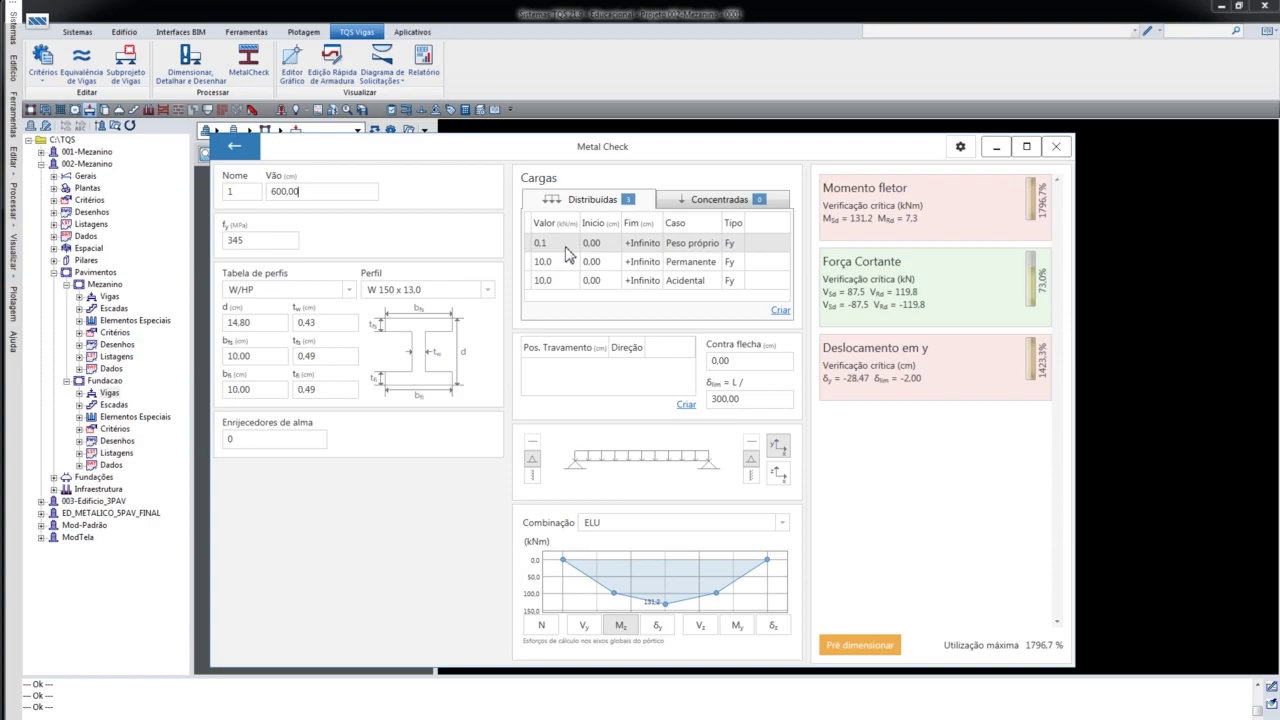
left_click(561, 281)
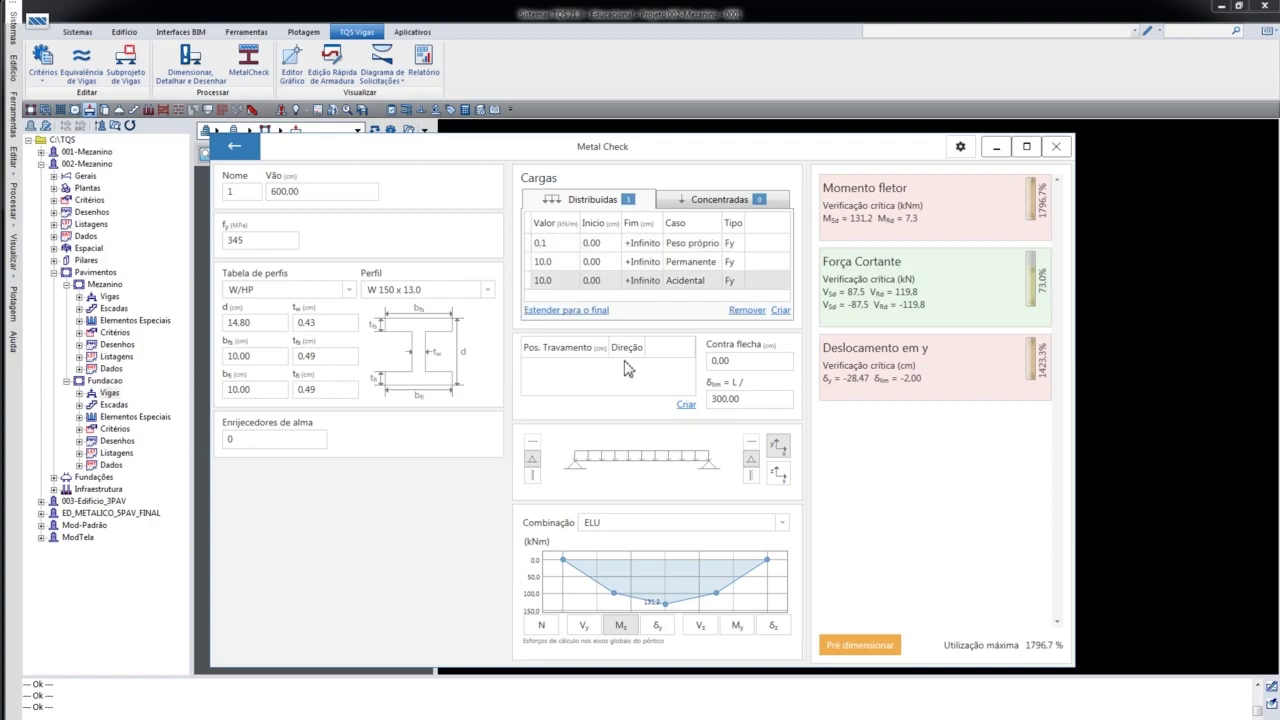
- Add a lateral restraint at 300 cm in direction X and review the beam's supports, camber and deflection limit
left_click(686, 404)
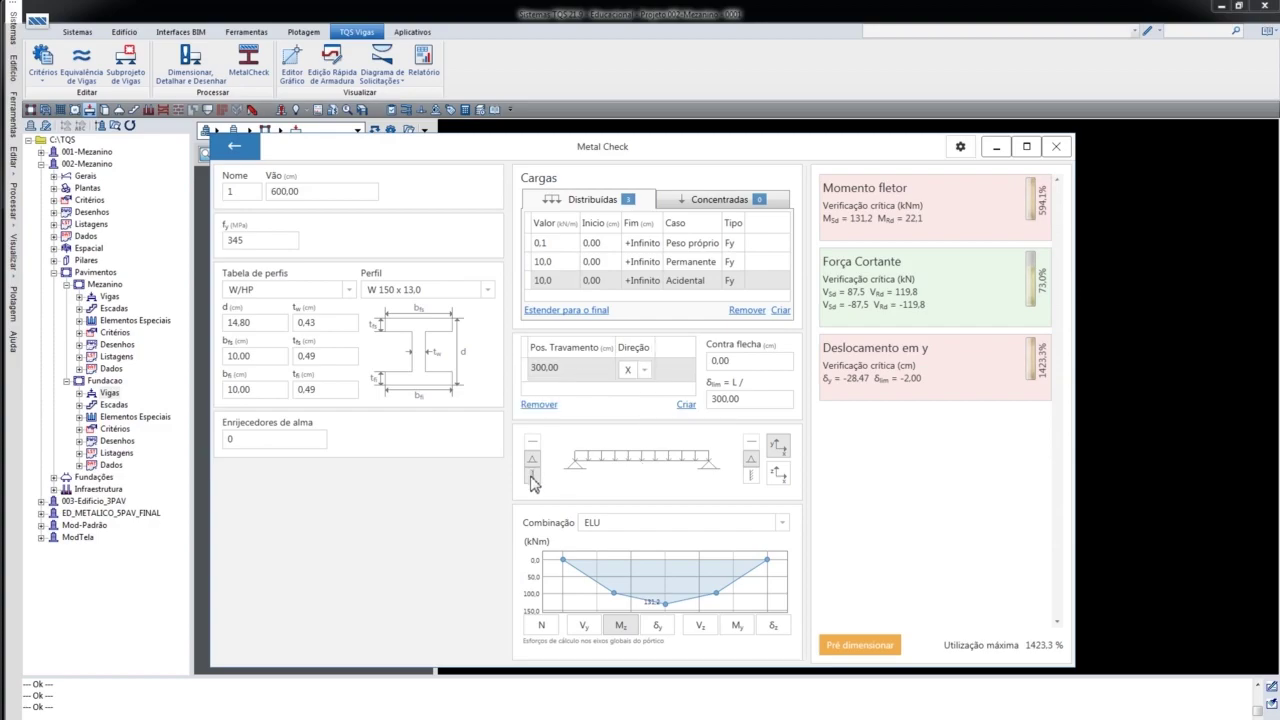
left_click(531, 476)
left_click(751, 474)
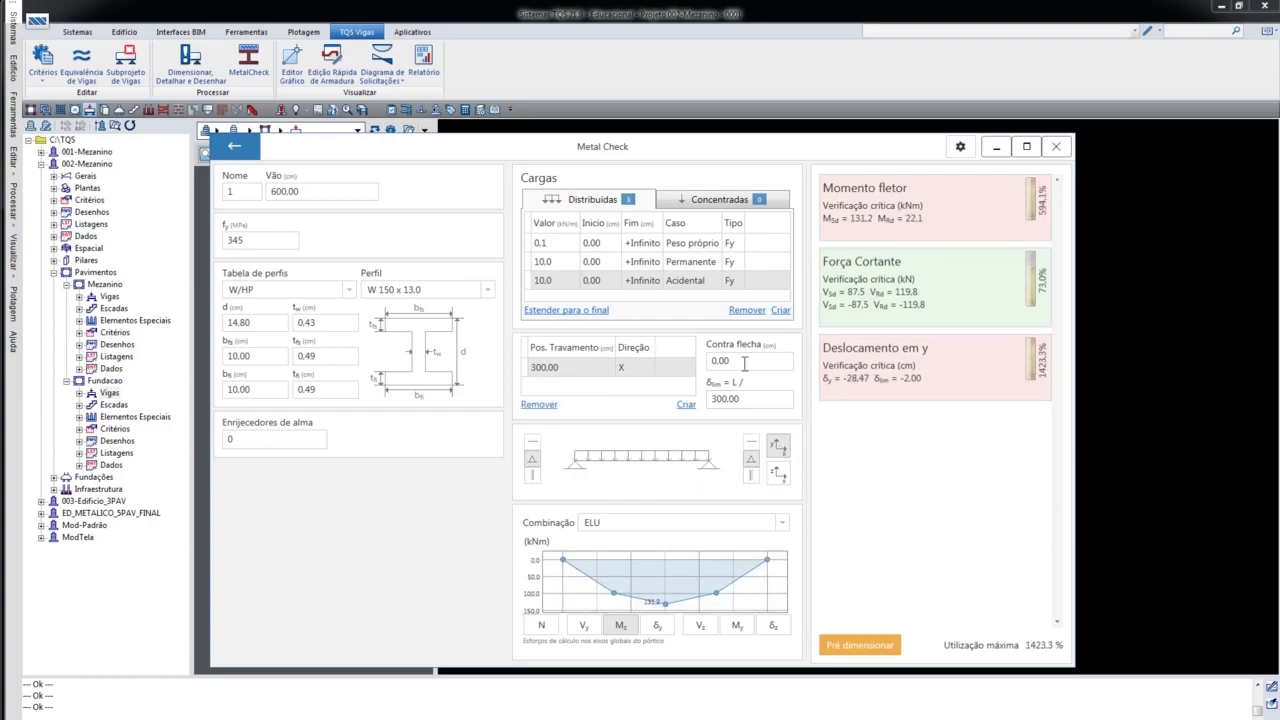
left_click(749, 361)
left_click(758, 400)
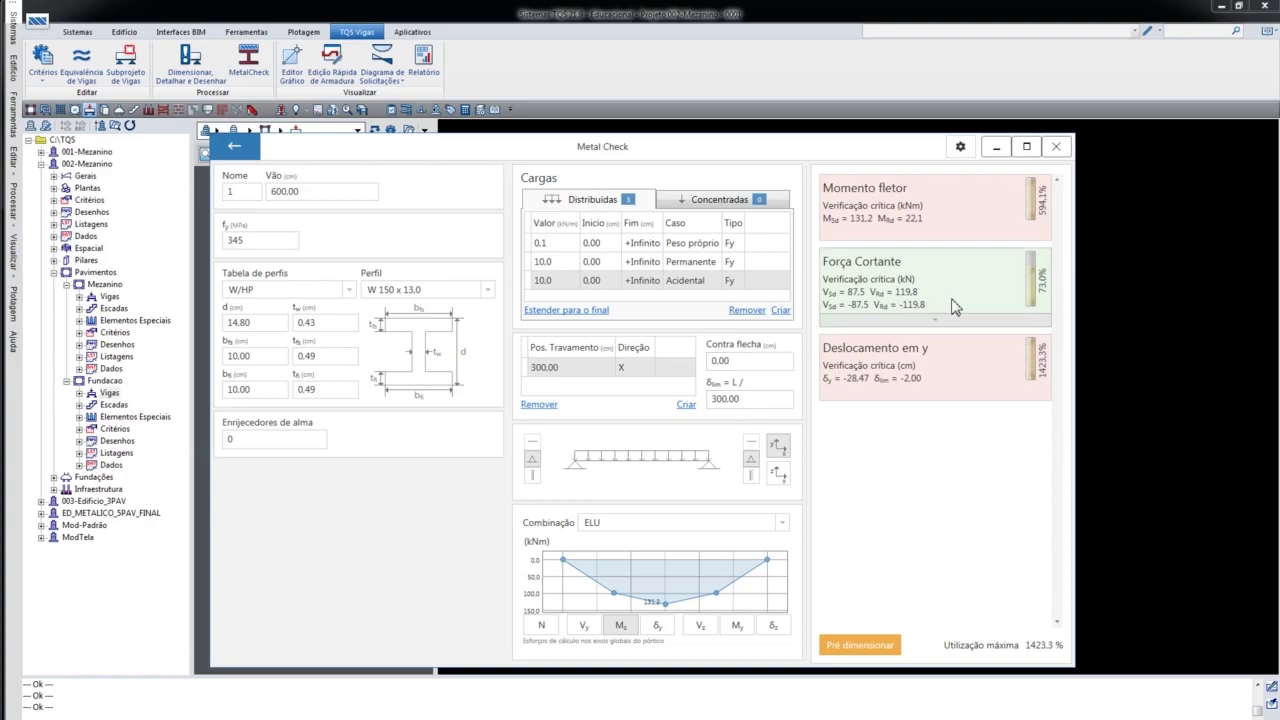
- Expand the beam's bending moment check to read its FLM, FLA and FLT details, and continue to the shear check
left_click(947, 234)
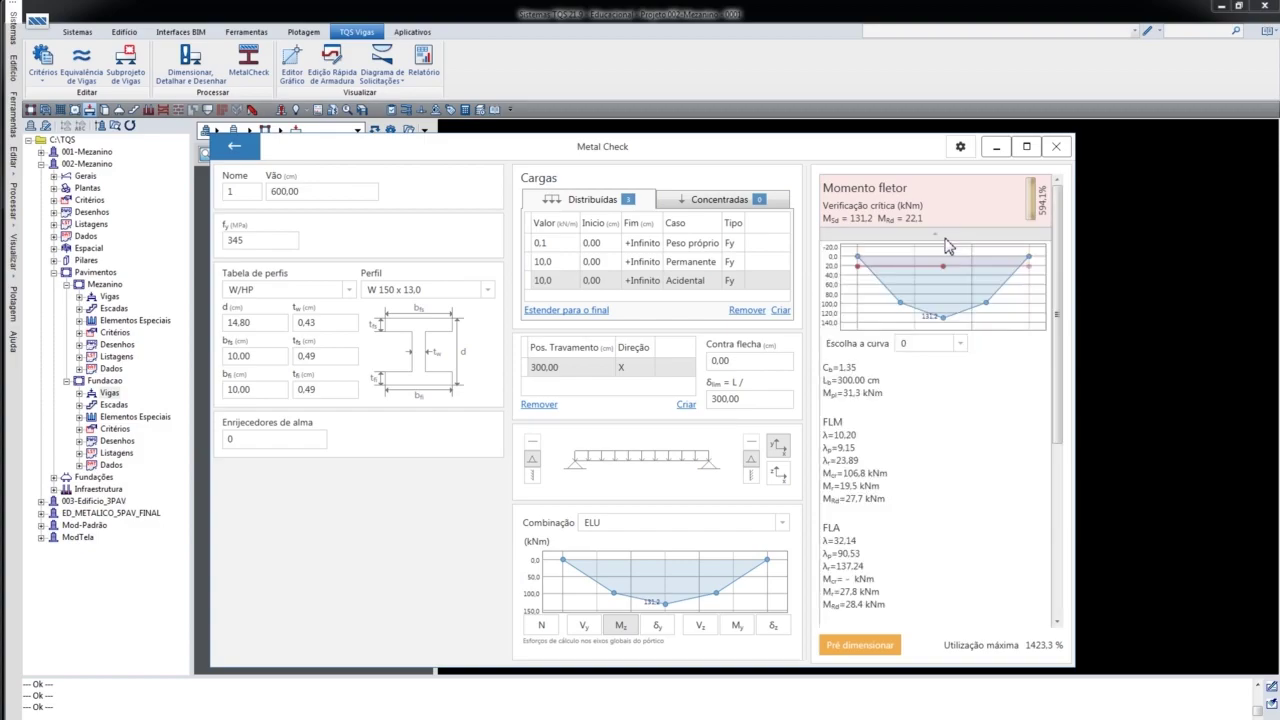
scroll(949, 489, "down", 5)
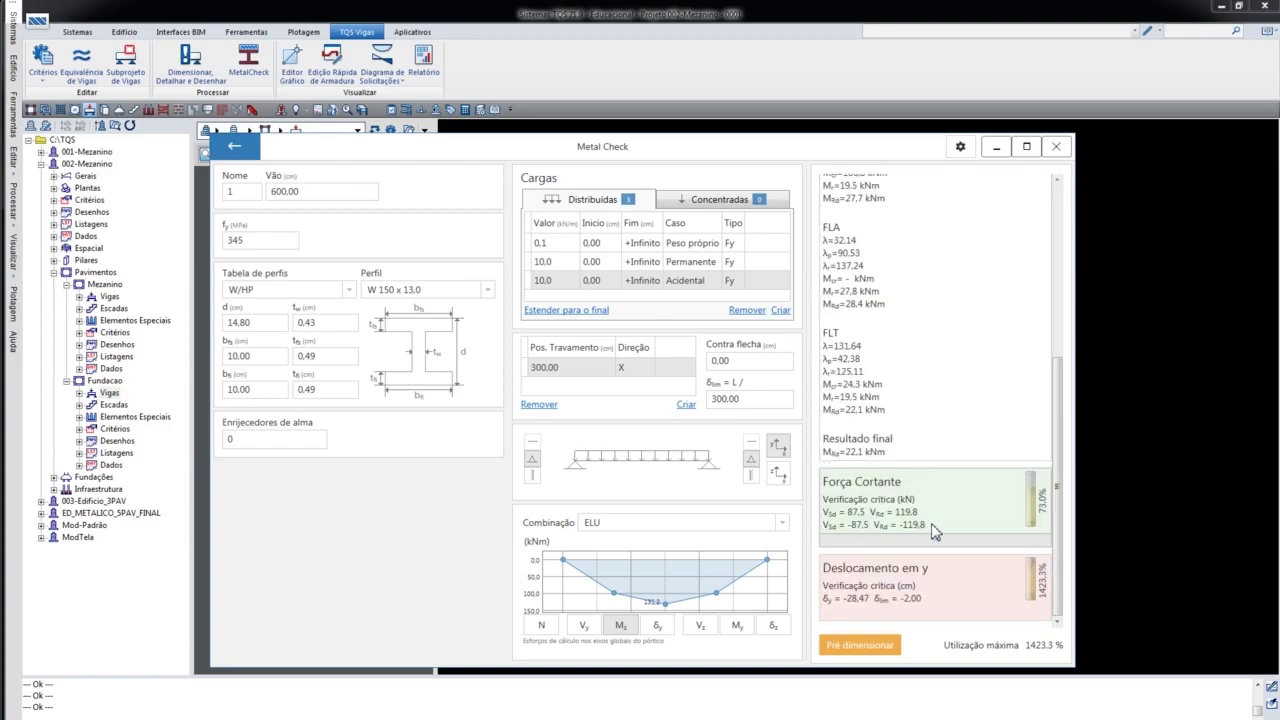
left_click(921, 549)
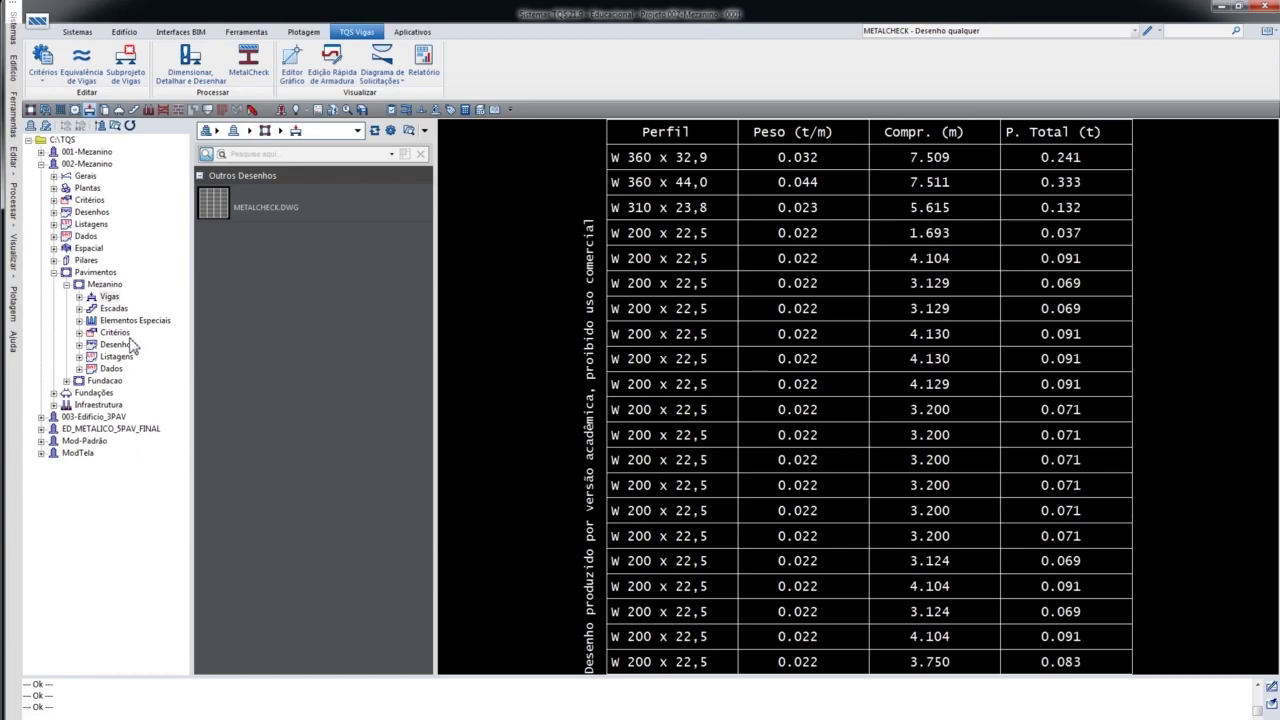
- Browse the project tree through the floors of 002-Mezanino and 001-Mezanino
left_click(109, 297)
left_click(41, 164)
left_click(41, 152)
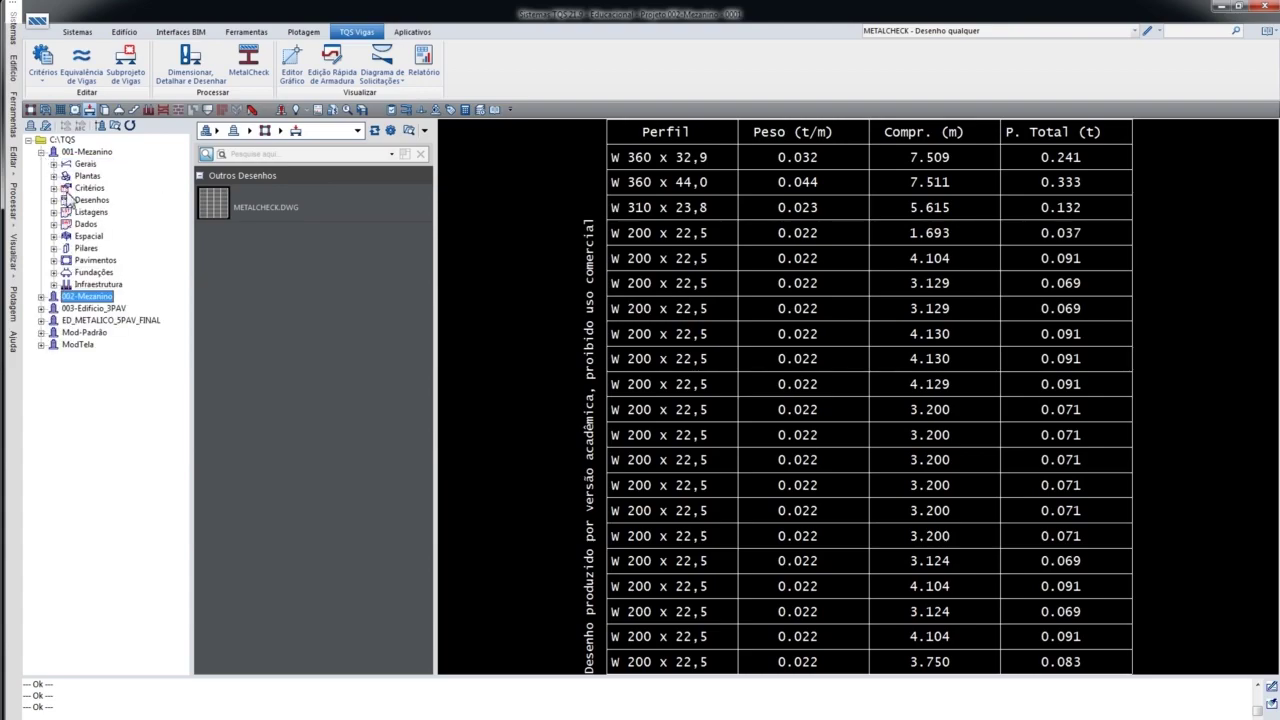
left_click(54, 260)
left_click(109, 285)
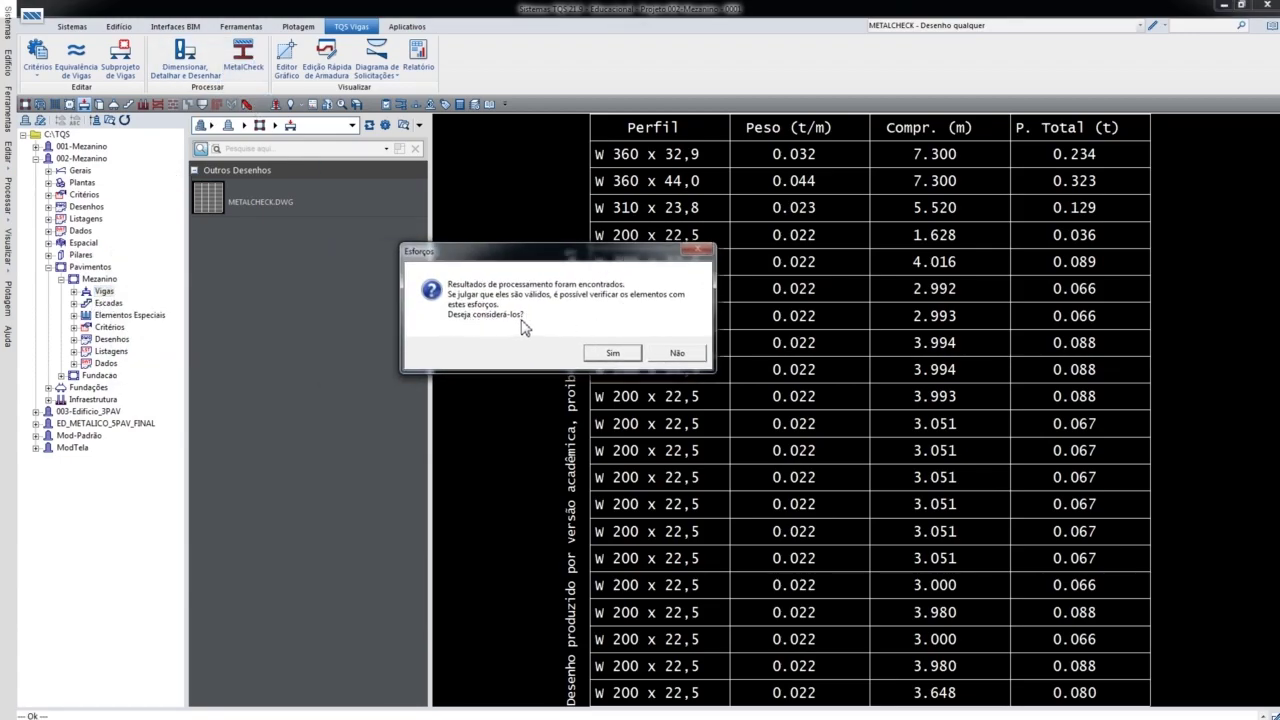
- Load the Mezanino floor beams without the processed forces and examine the loads and combinations of beam V1
left_click(680, 353)
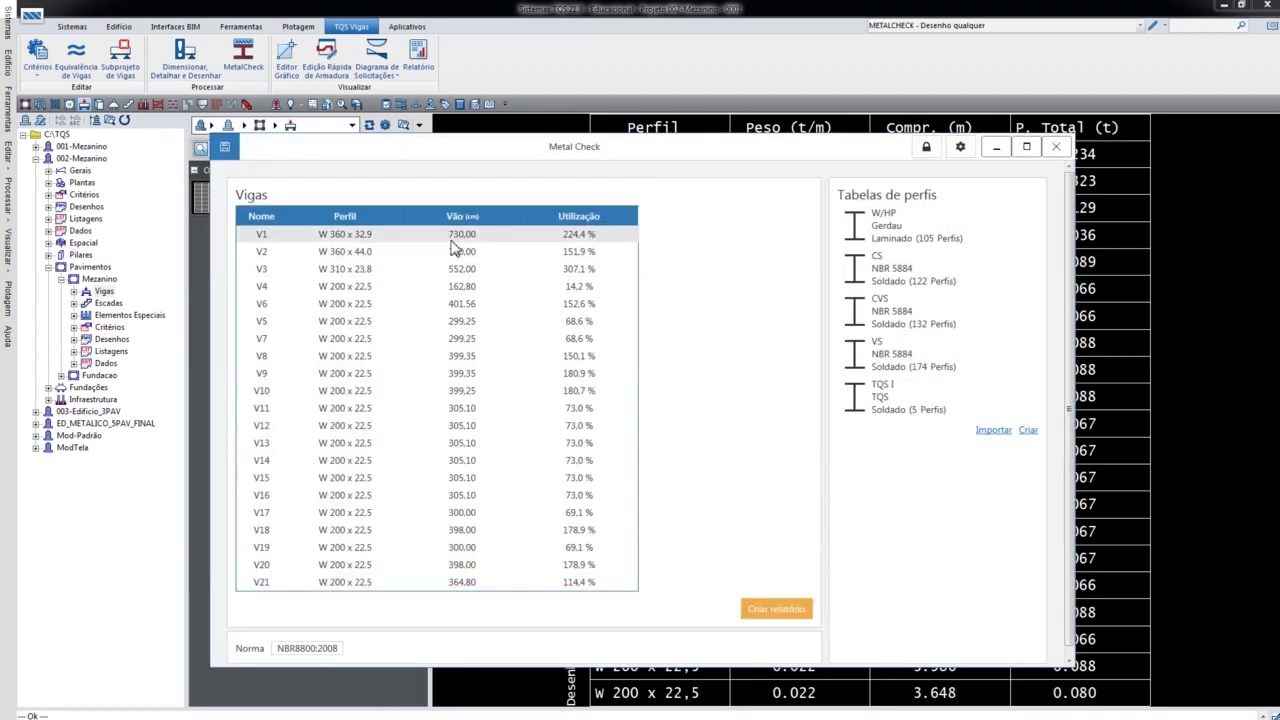
double_click(451, 241)
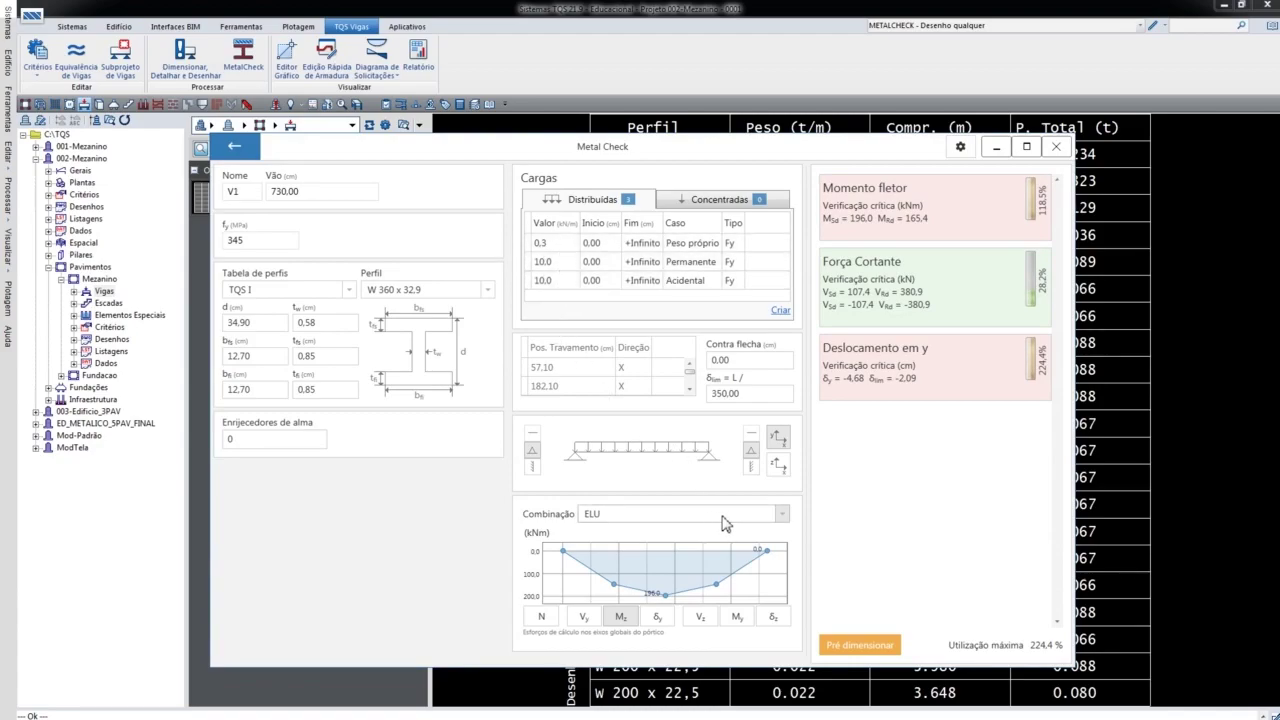
left_click(725, 513)
left_click(423, 531)
left_click(234, 147)
- Reopen MetalCheck using the processed forces and examine beam V1's load combinations, returning to the beam list
left_click(243, 56)
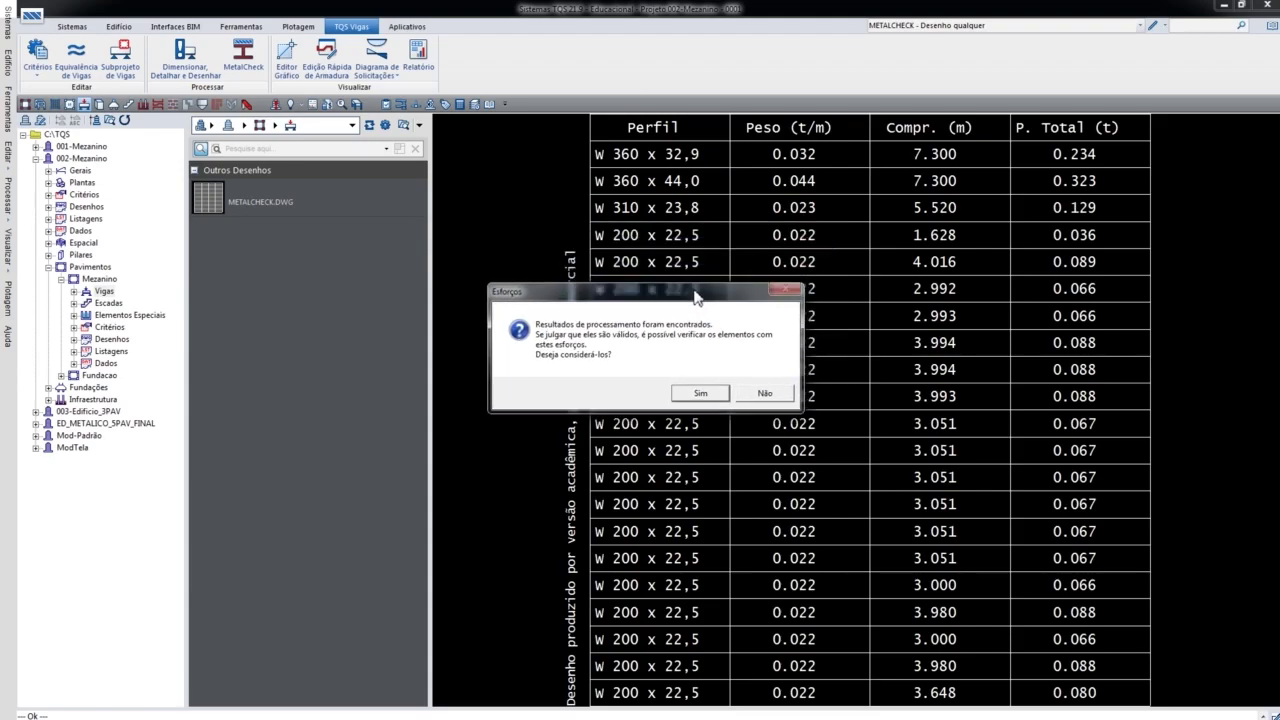
left_click(700, 393)
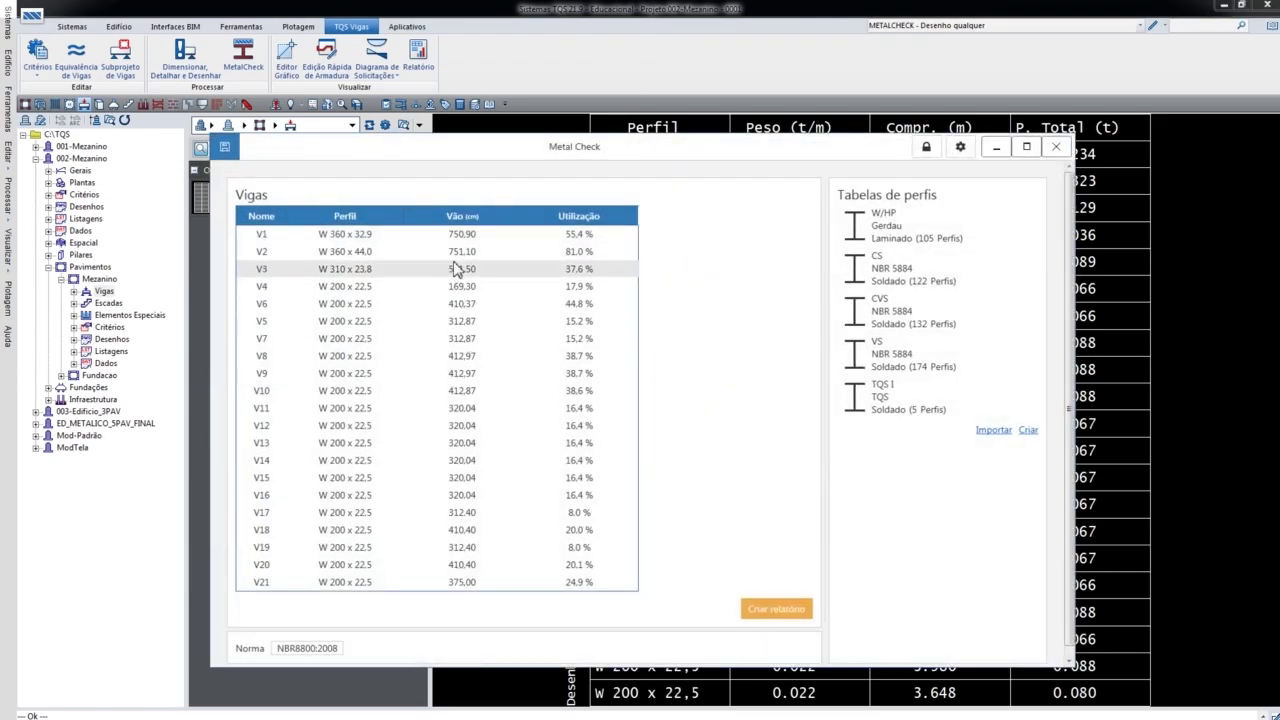
double_click(478, 244)
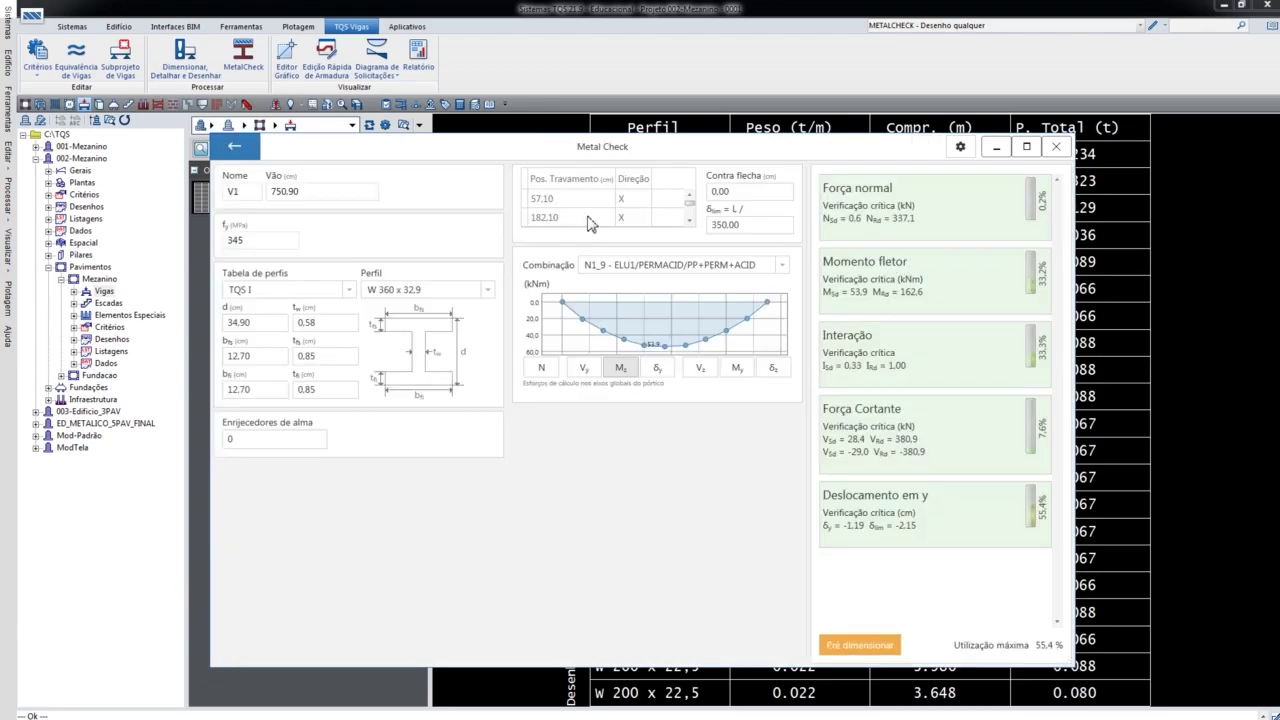
left_click(680, 266)
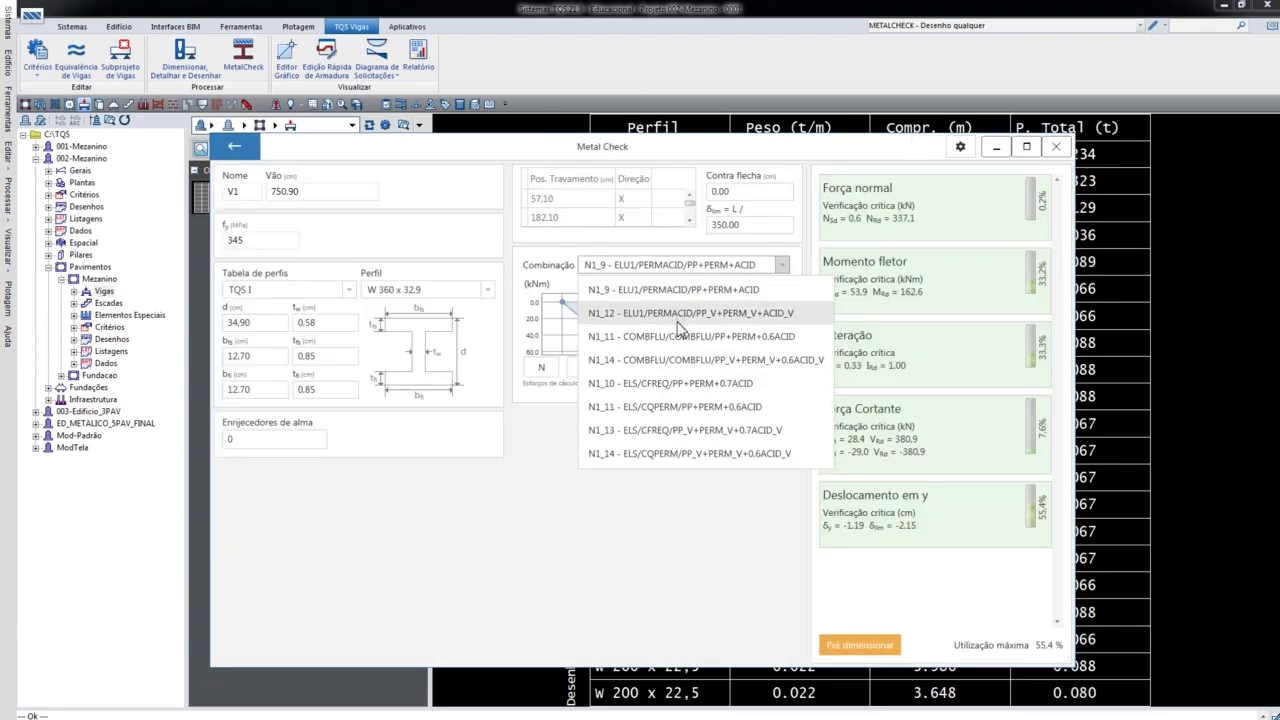
left_click(683, 545)
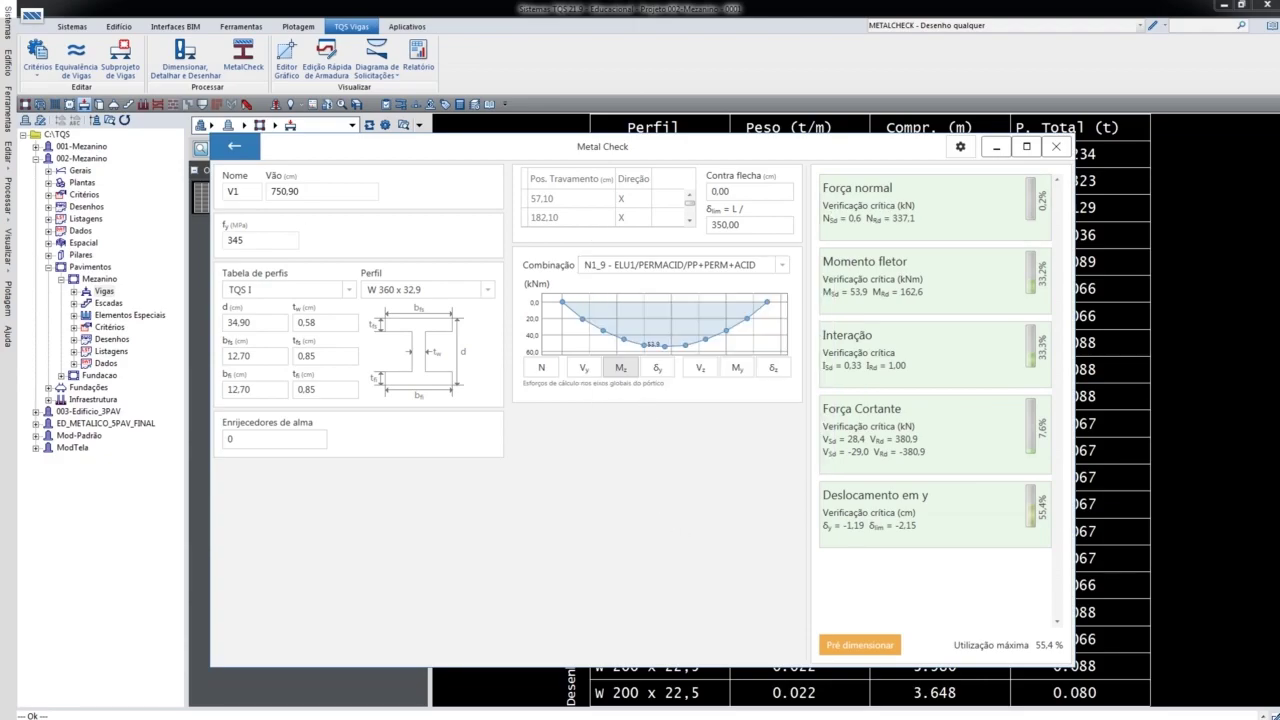
left_click(234, 147)
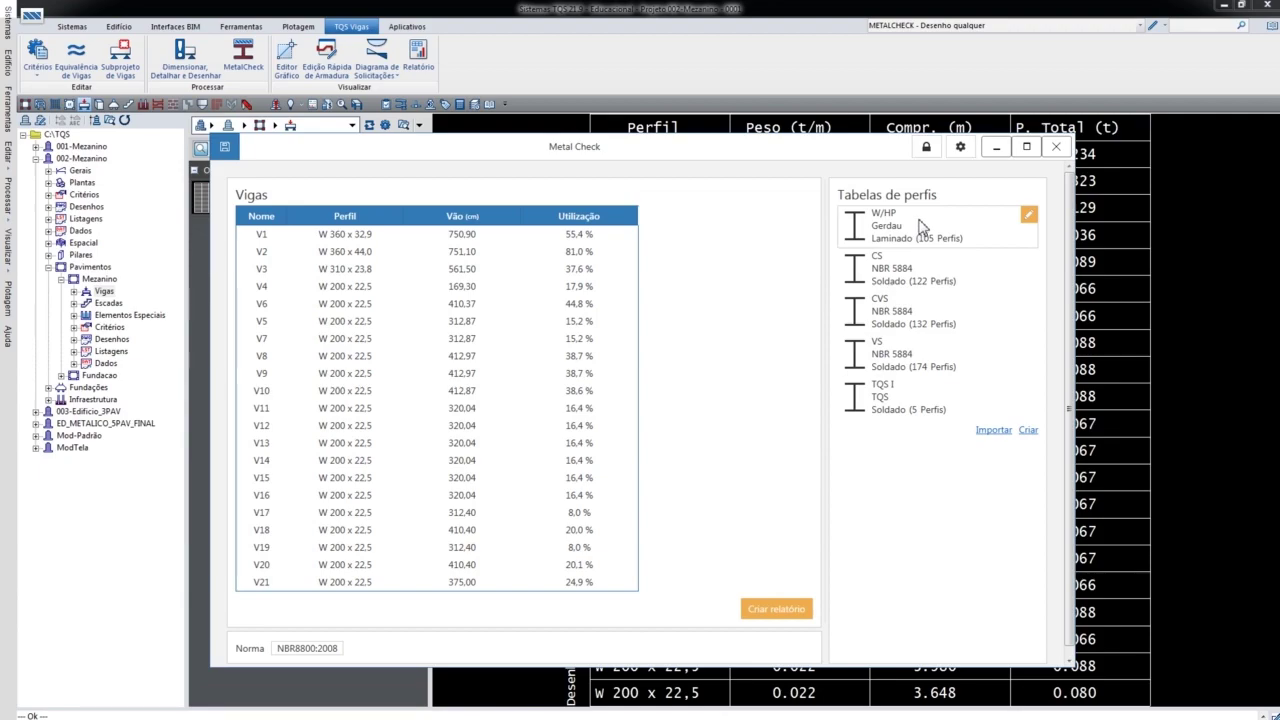
- Try creating an empty profile table and importing one from a file, cancelling the file selection
mouse_move(995, 408)
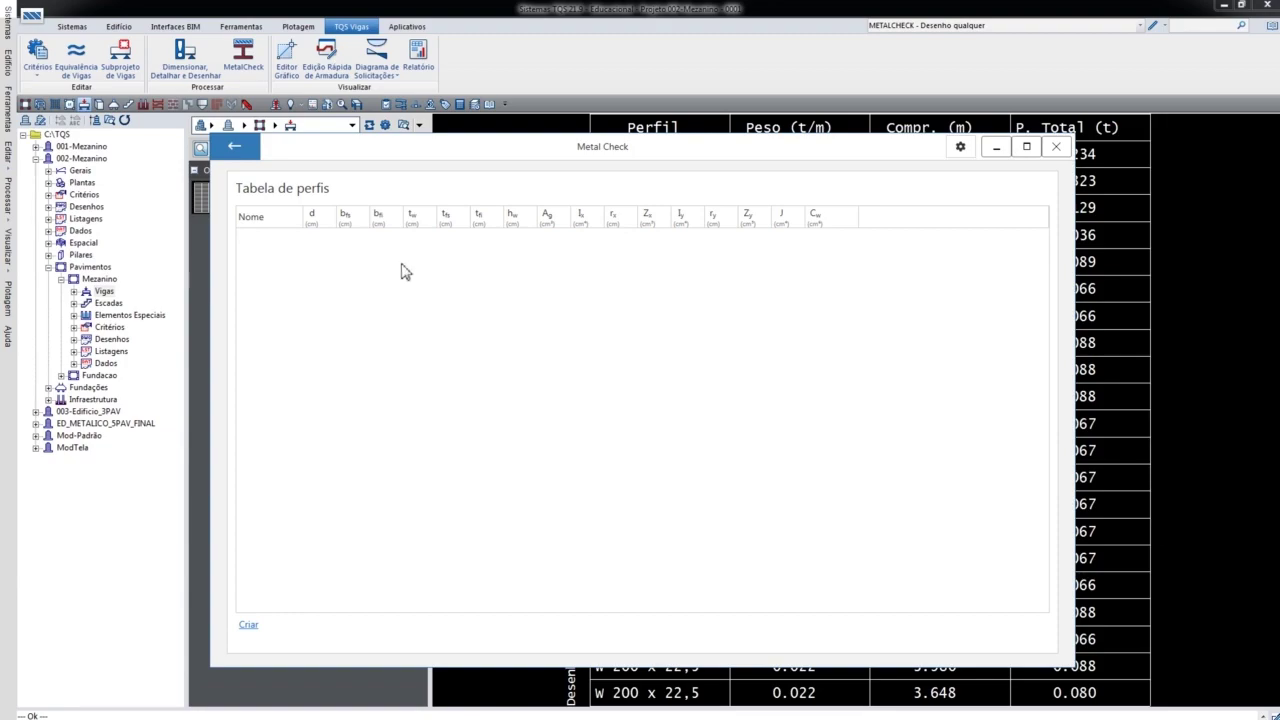
left_click(235, 148)
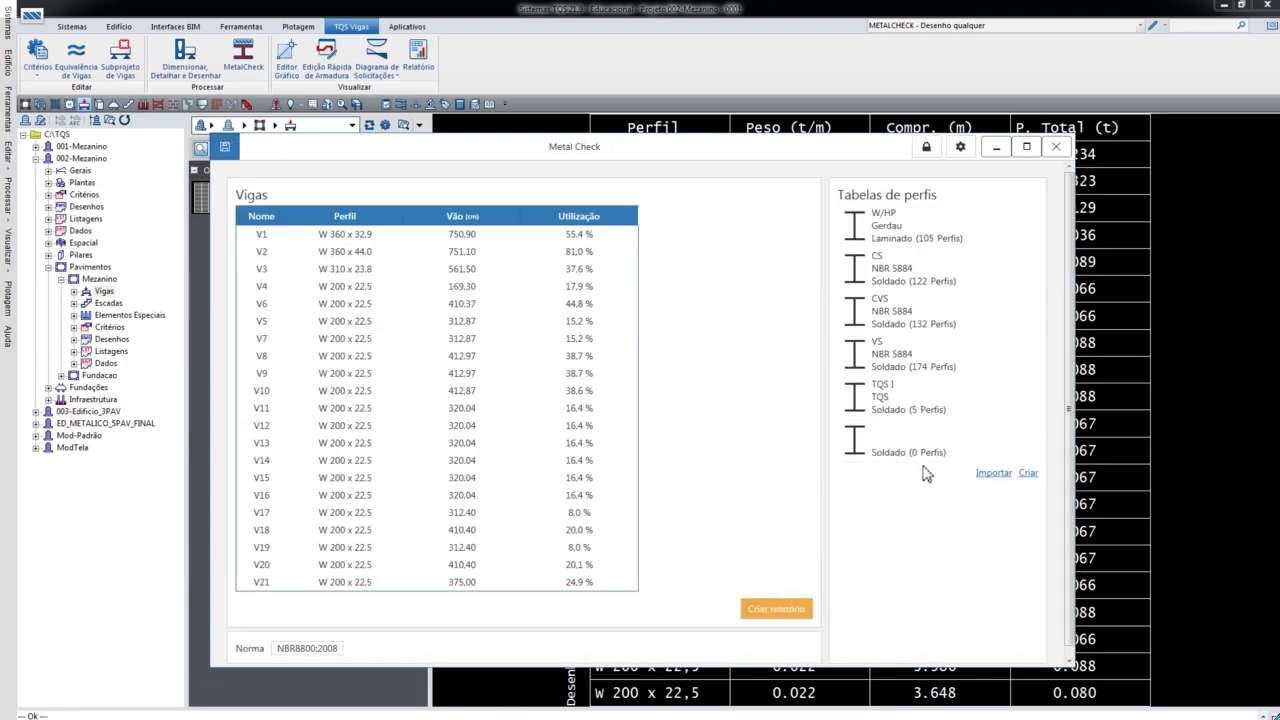
left_click(993, 474)
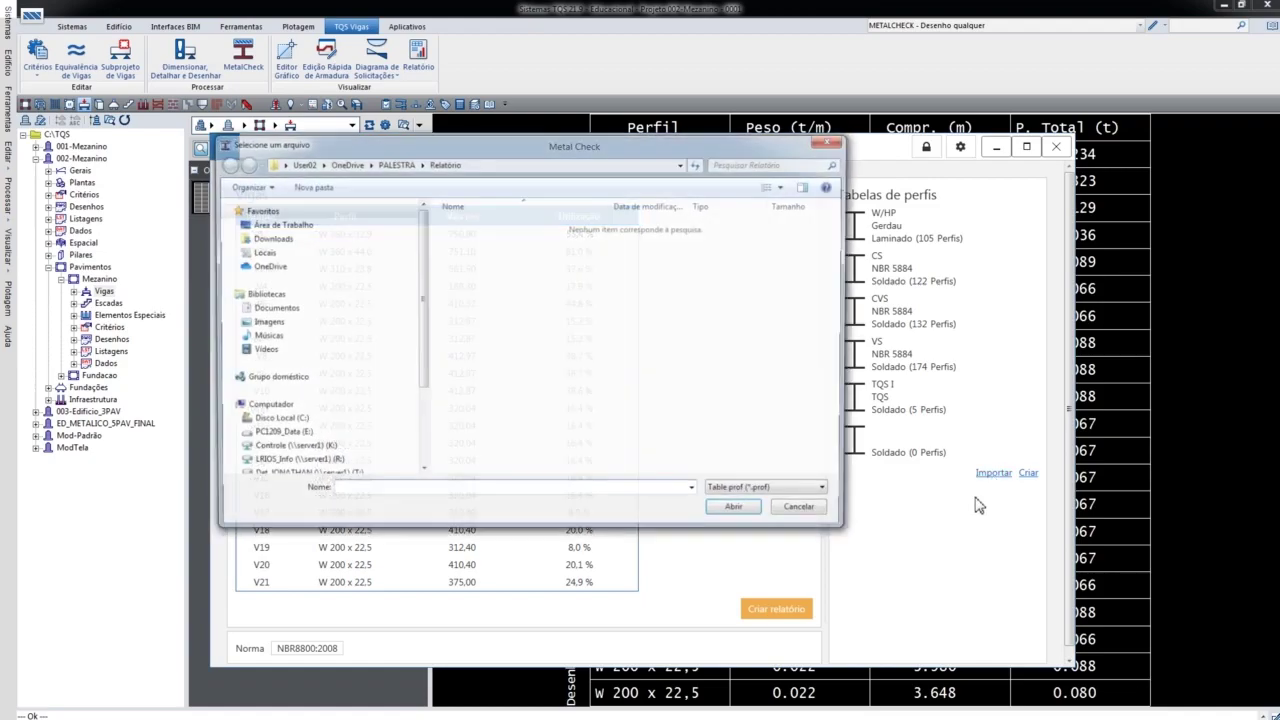
left_click(806, 514)
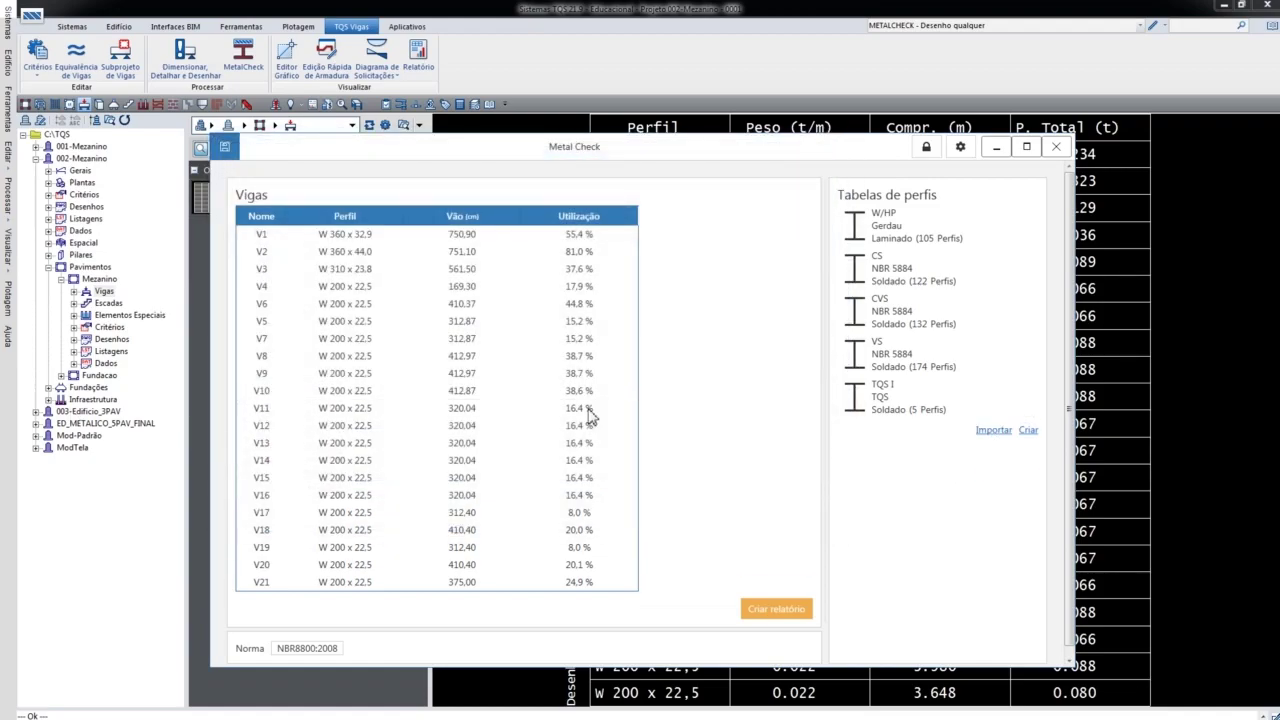
- View the unit and decimal place preferences and return to the beam list
left_click(961, 147)
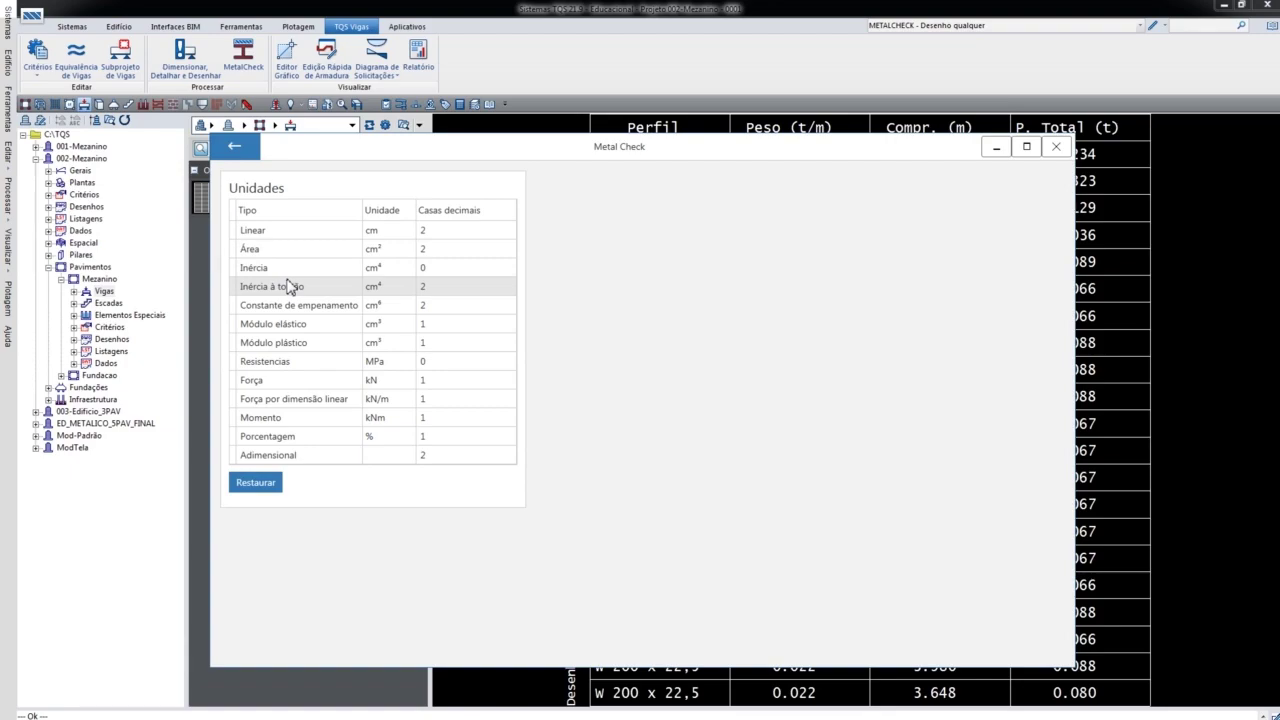
left_click(235, 148)
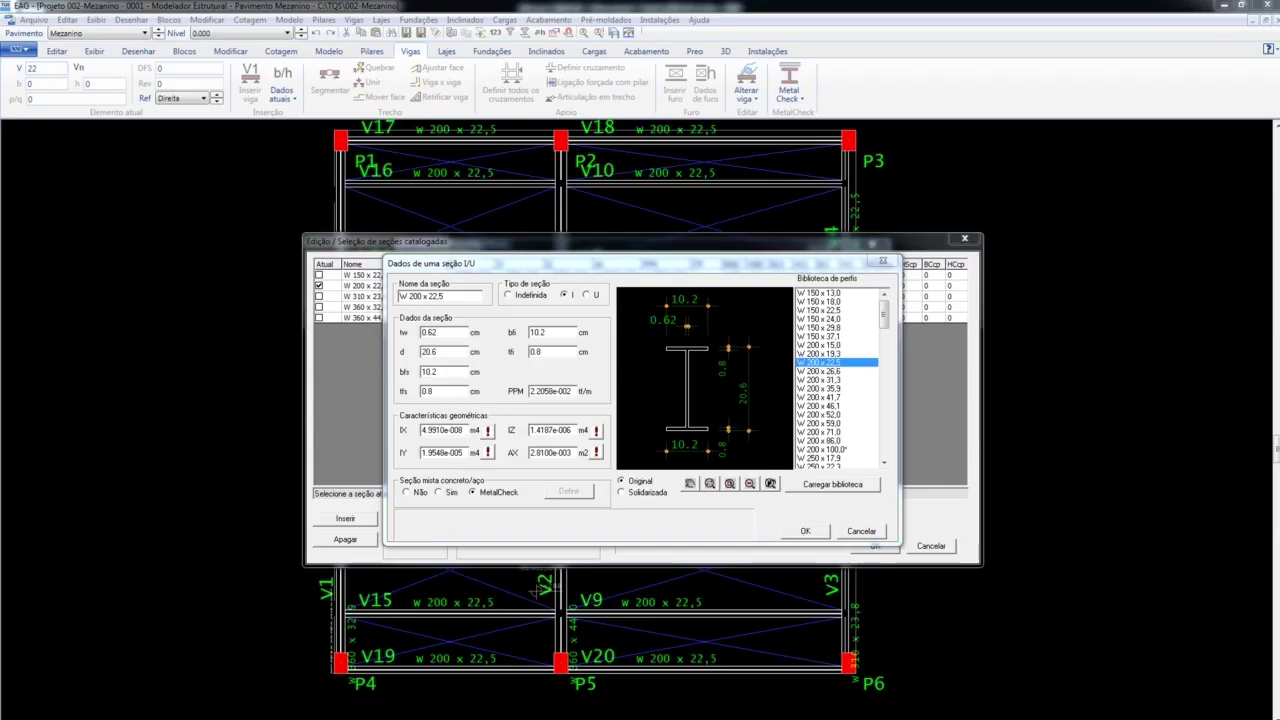
- Examine the MetalCheck composite section option for profile W 200 x 22,5 and leave the section data without saving
left_click(474, 494)
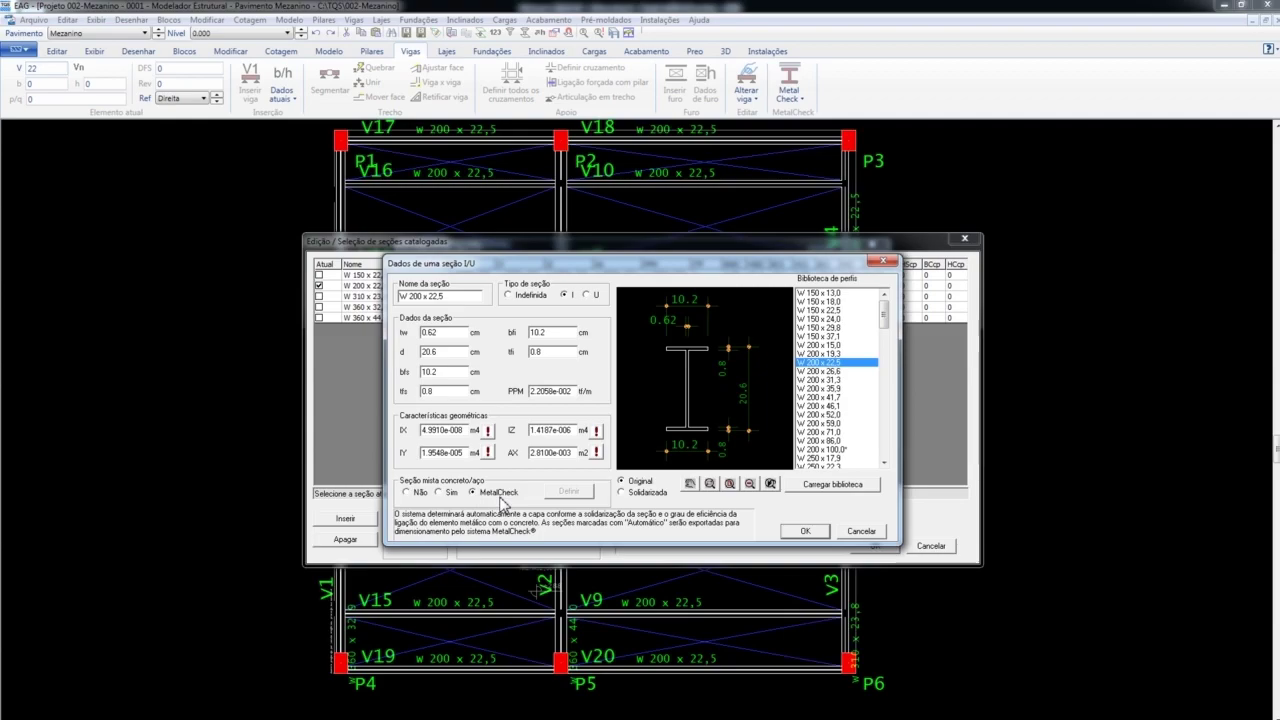
left_click(861, 531)
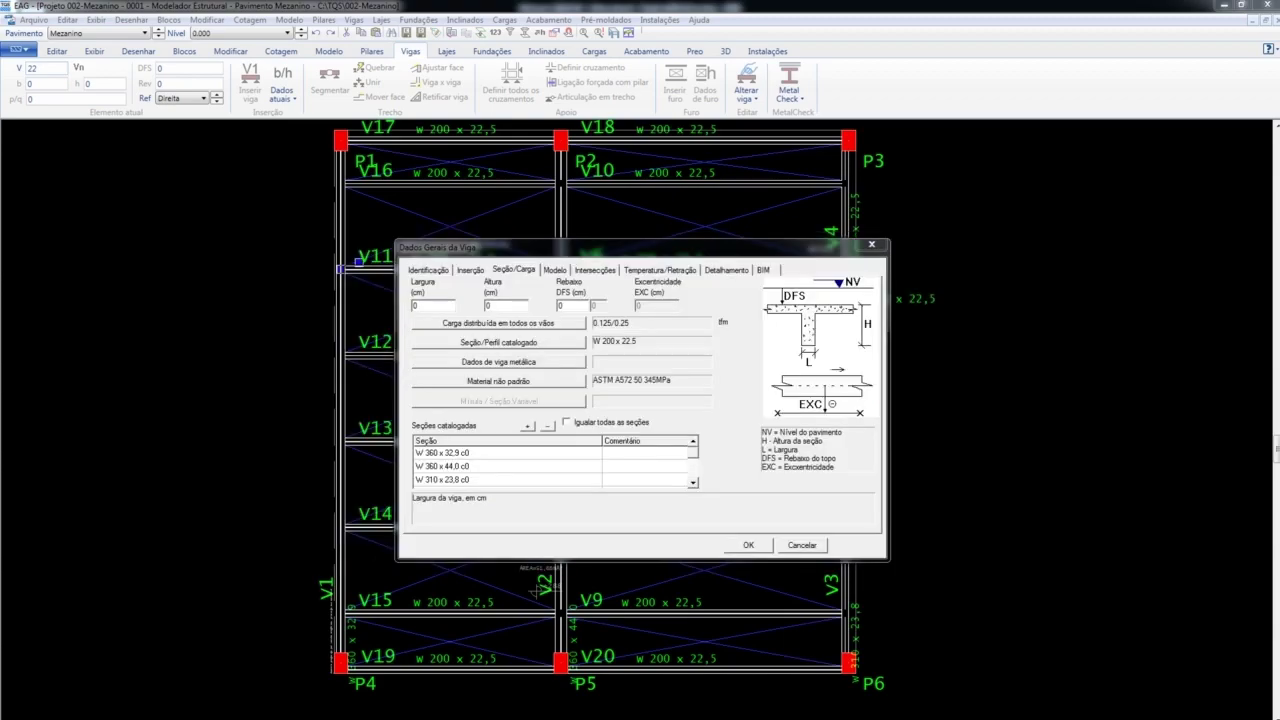
- Load the MATERIAIS.DAT library in beam V11's non-standard material selection and view the available materials
left_click(538, 381)
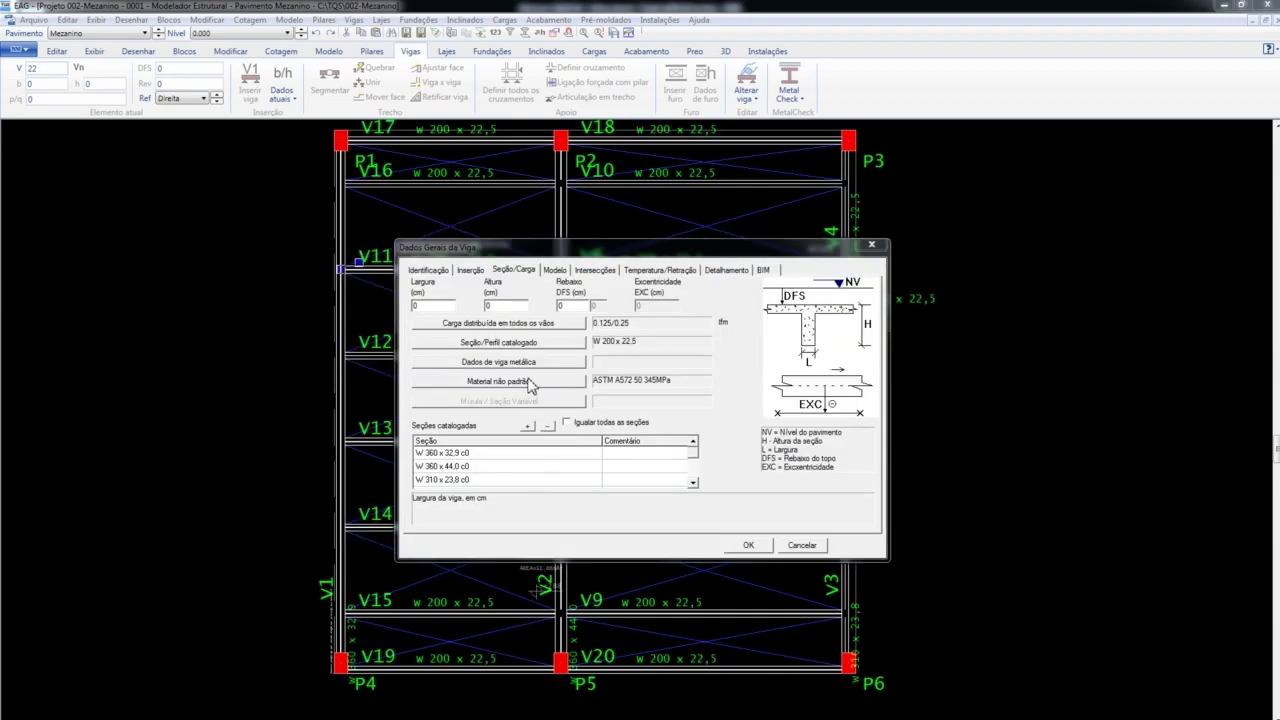
left_click(538, 381)
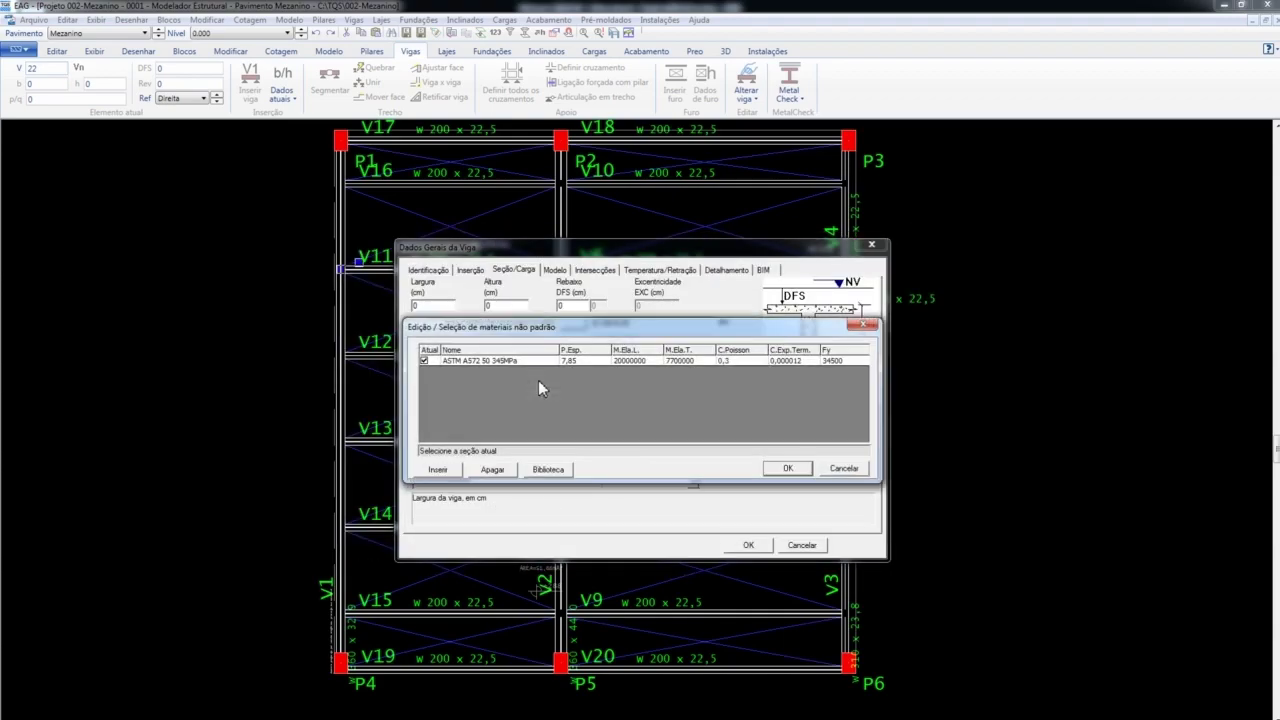
left_click(548, 469)
left_click(680, 429)
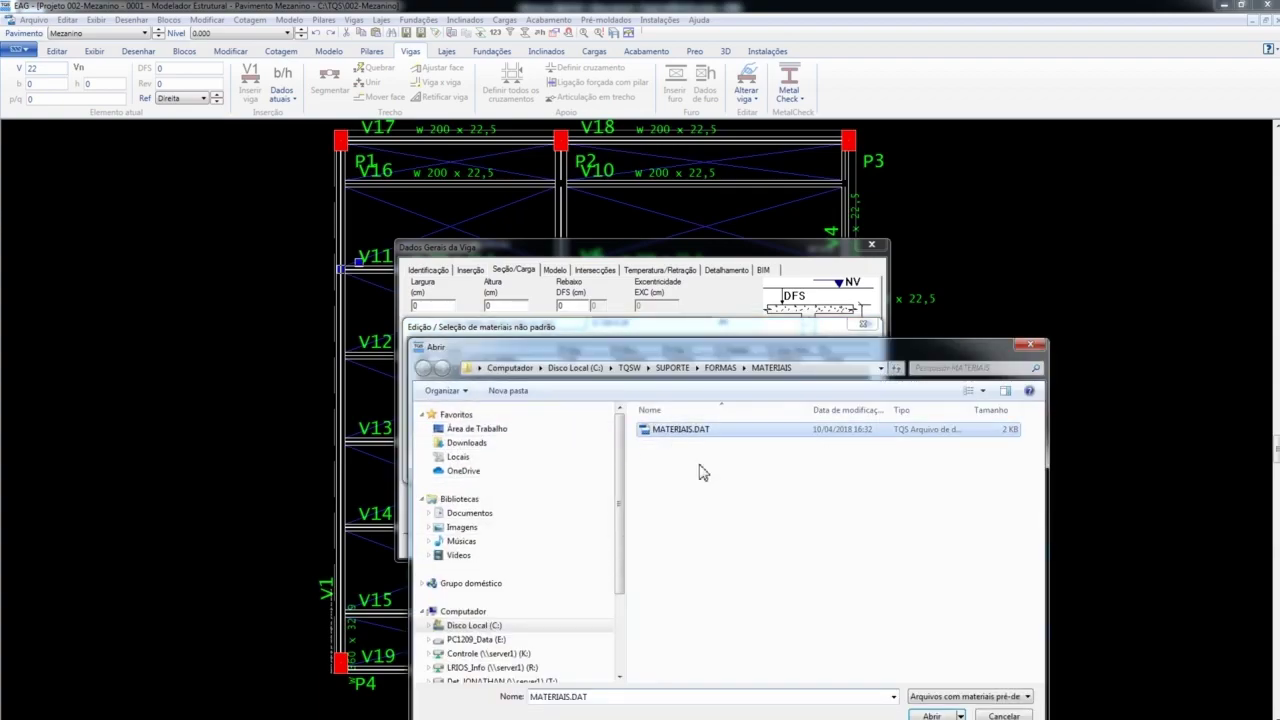
left_click(931, 715)
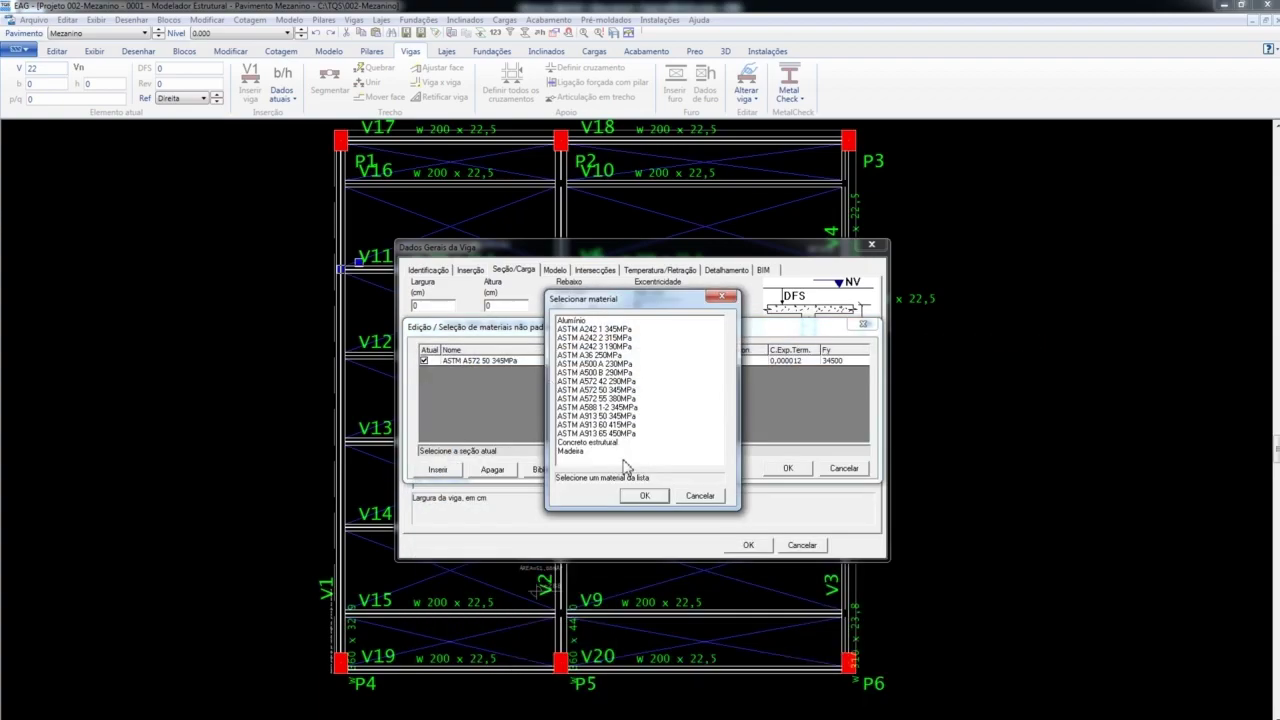
left_click(644, 496)
left_click(788, 468)
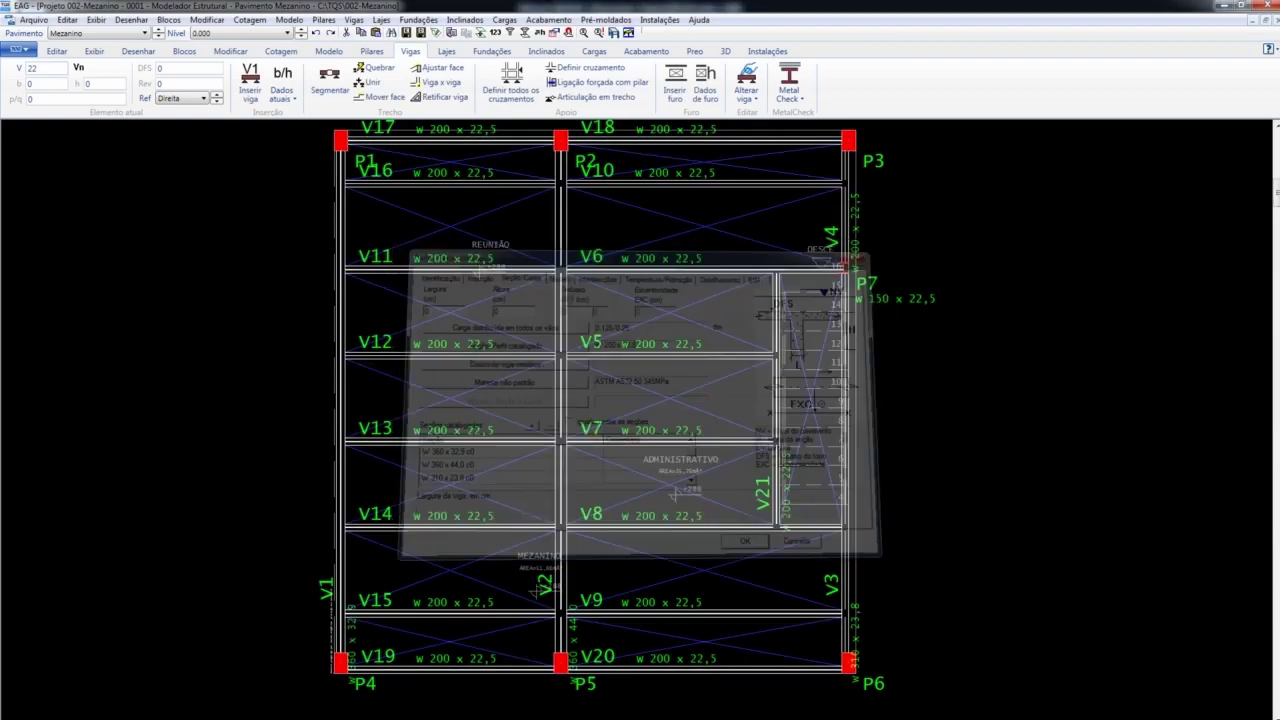
- Try enabling the composite section in beam V12's steel beam data and inspect the shear connector fields, cancelling the edits
double_click(430, 505)
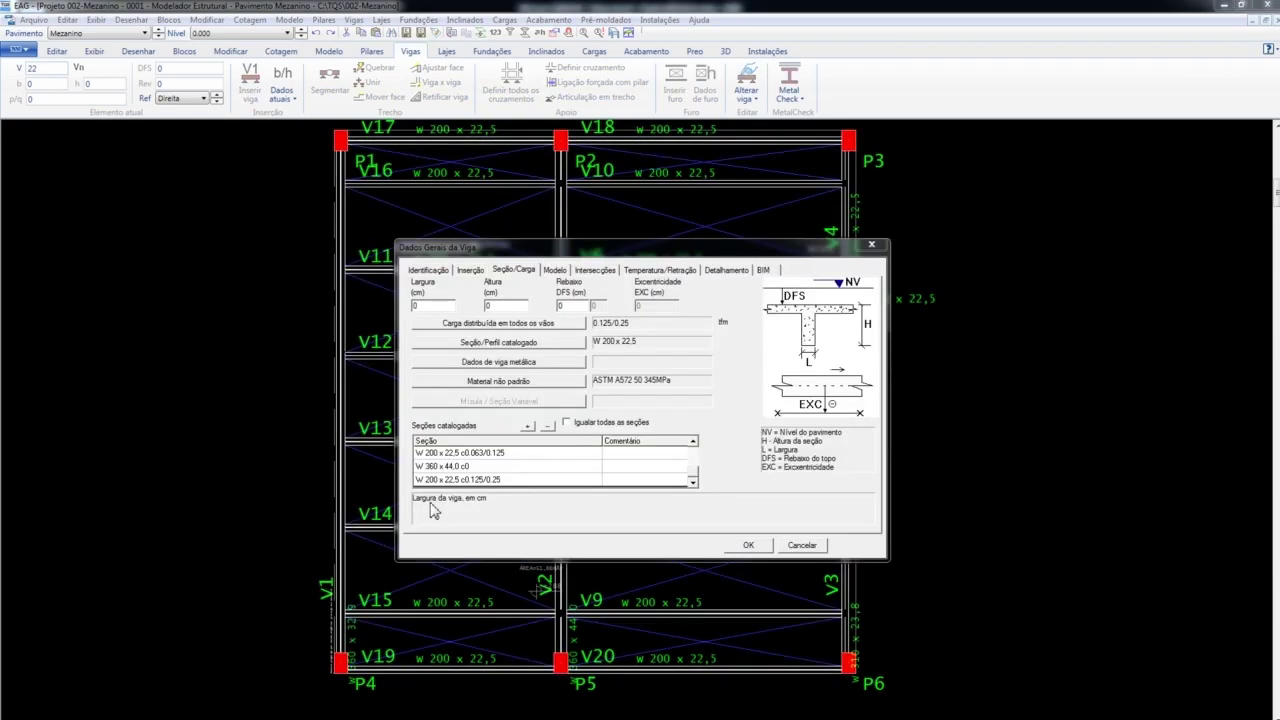
left_click(528, 362)
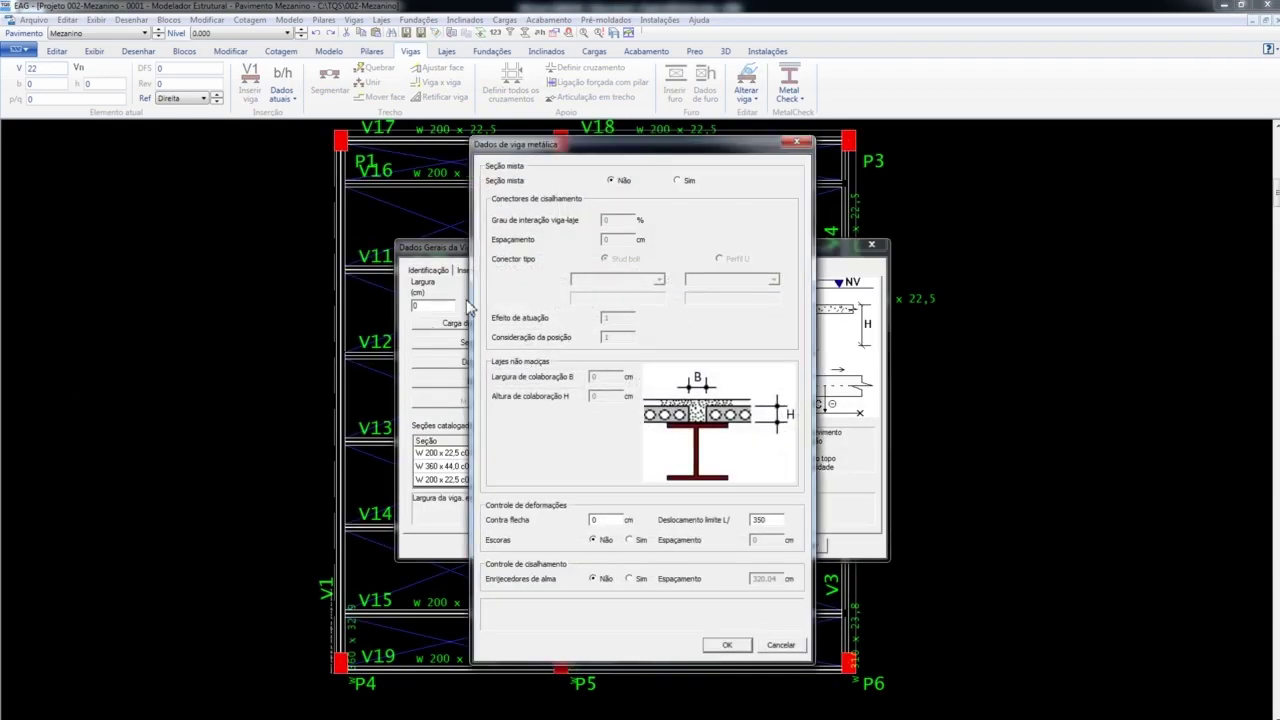
left_click(678, 181)
left_click(621, 220)
left_click(620, 239)
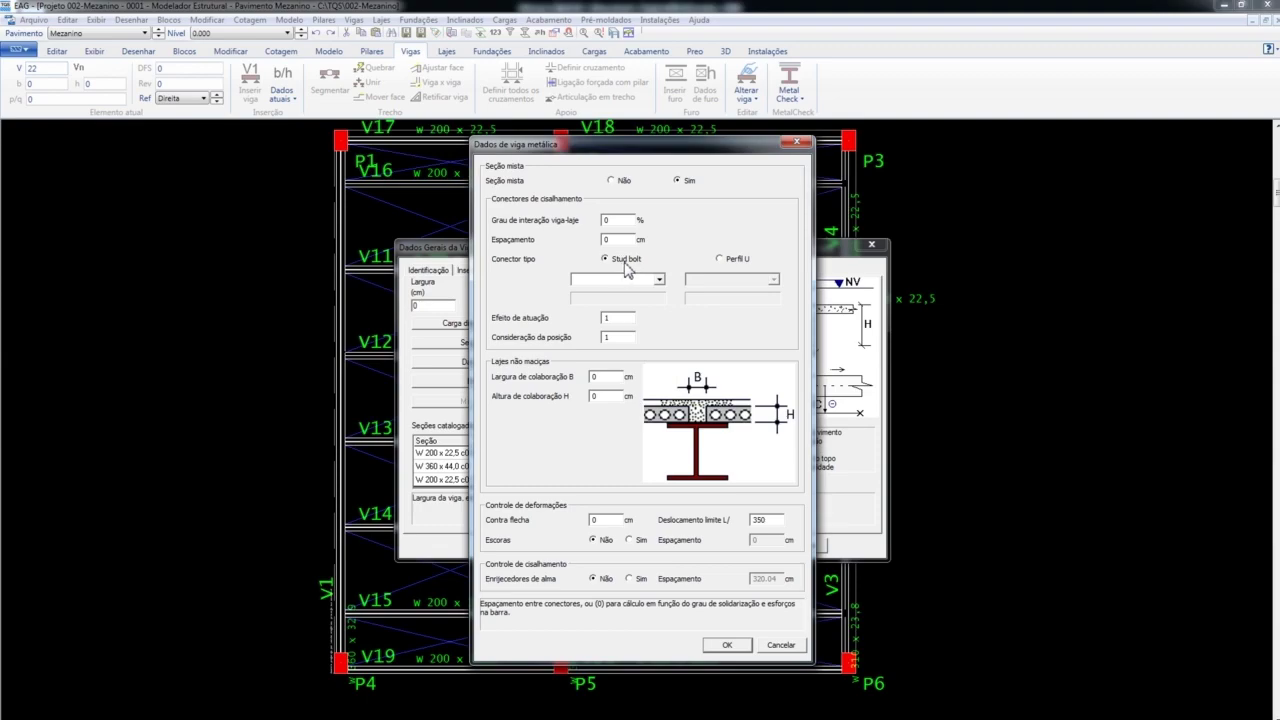
key("Escape")
key("Escape")
- Open MetalCheck from the structural model and examine beam V6's forces and verifications before leaving it
left_click(789, 88)
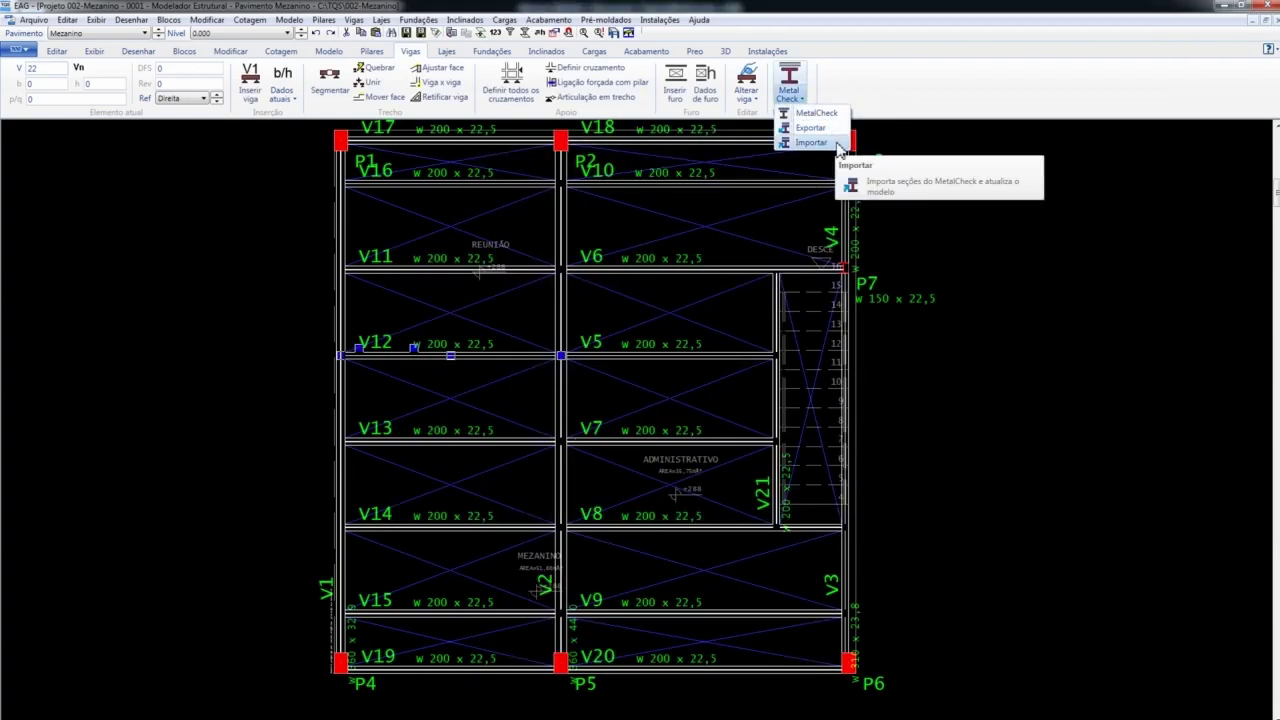
left_click(836, 142)
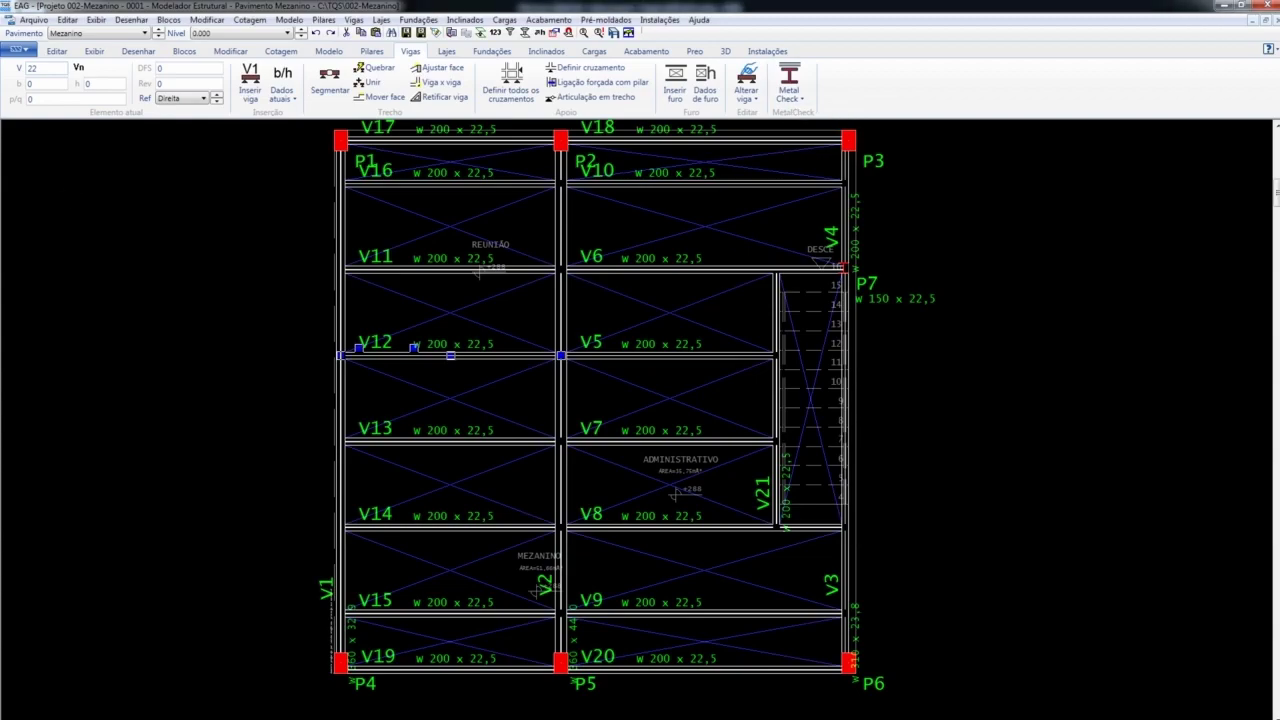
left_click(918, 330)
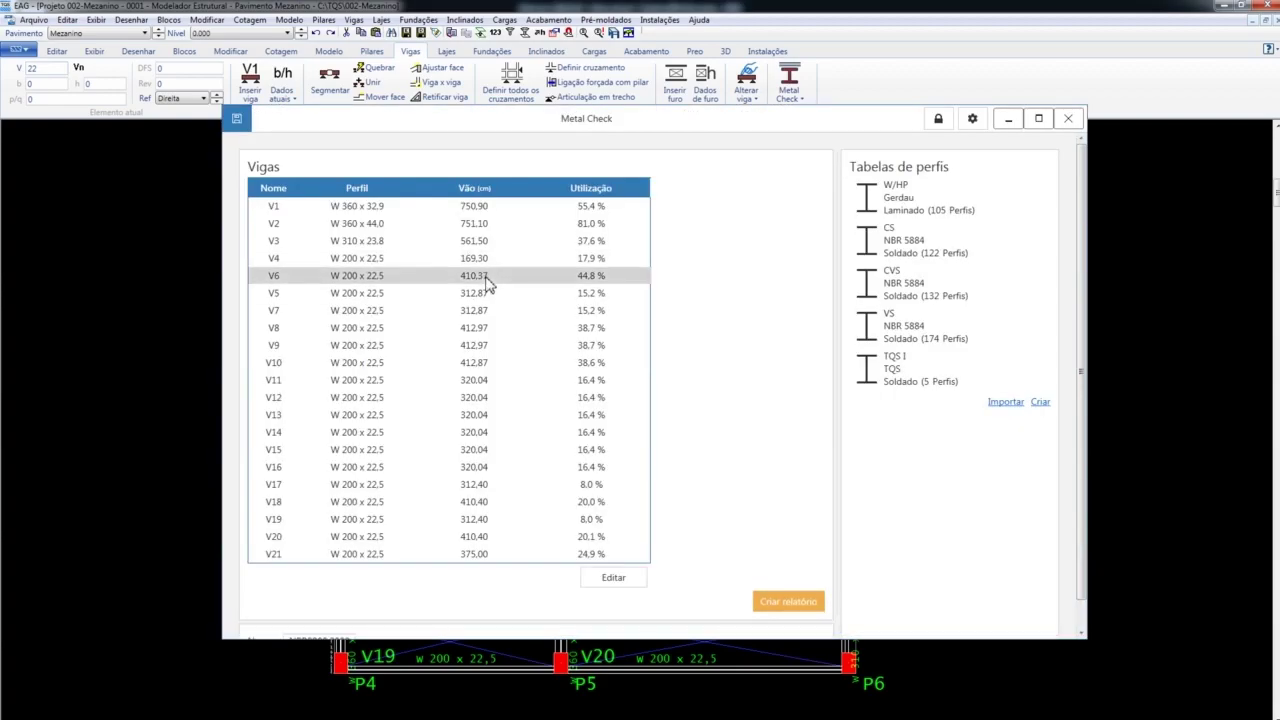
double_click(487, 277)
left_click(1068, 118)
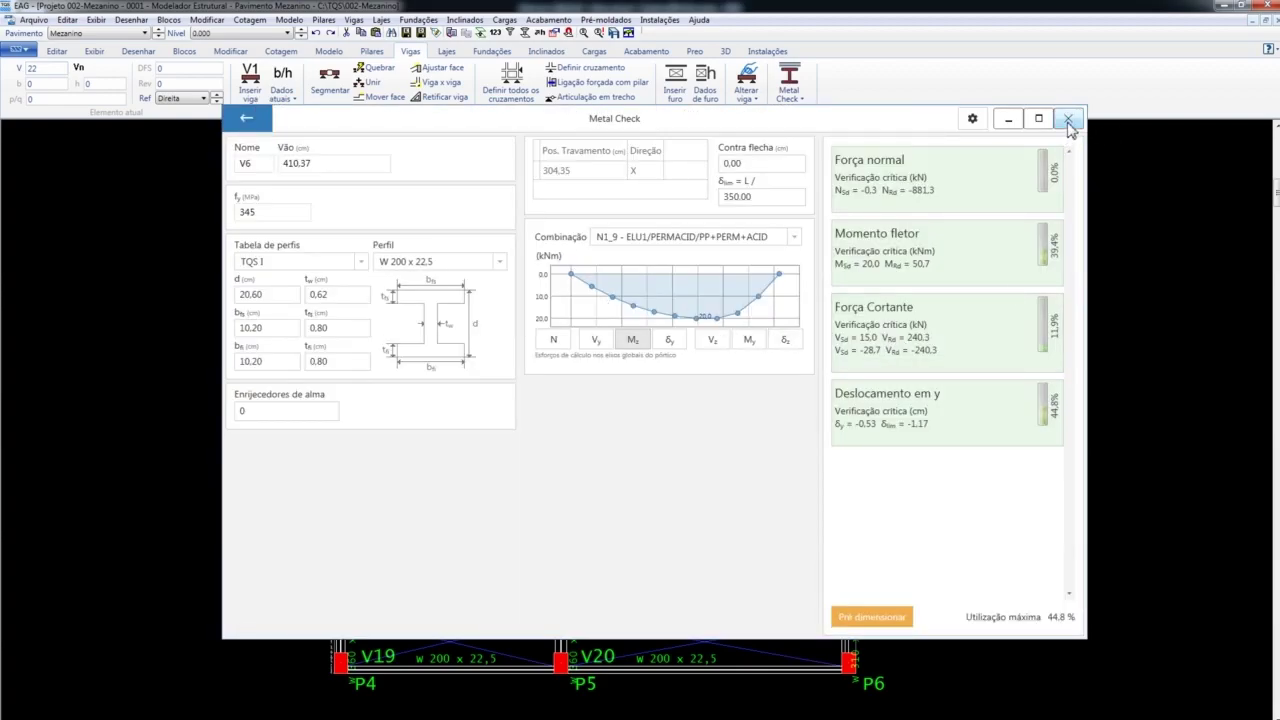
left_click(658, 455)
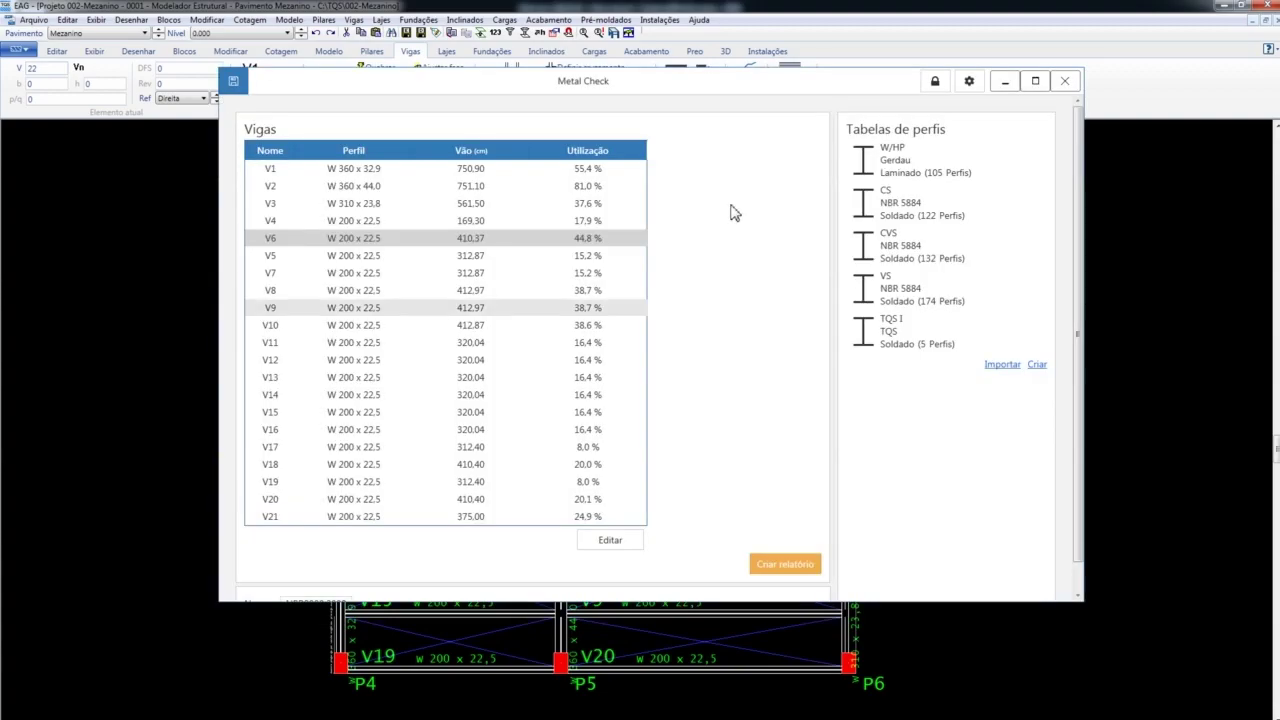
- Unlock the MetalCheck beam list for editing and inspect the available actions for beam V19, composite beams and columns
left_click(935, 81)
left_click(695, 452)
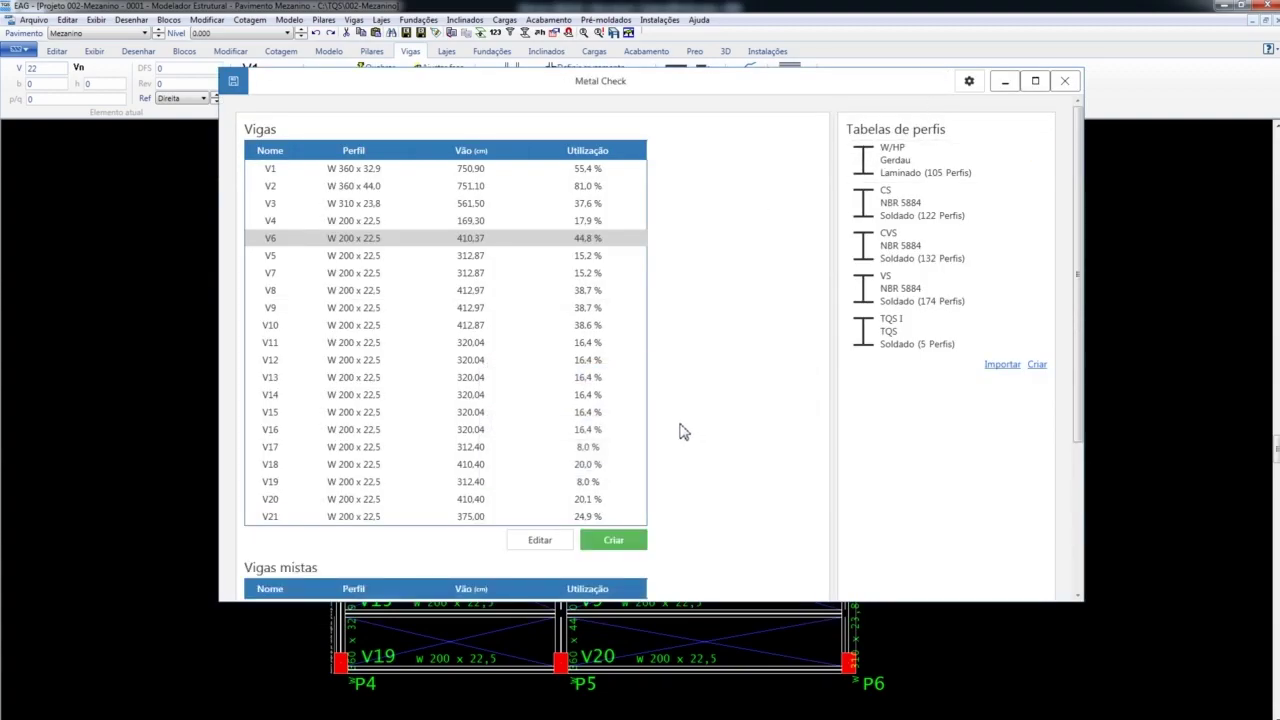
left_click(566, 482)
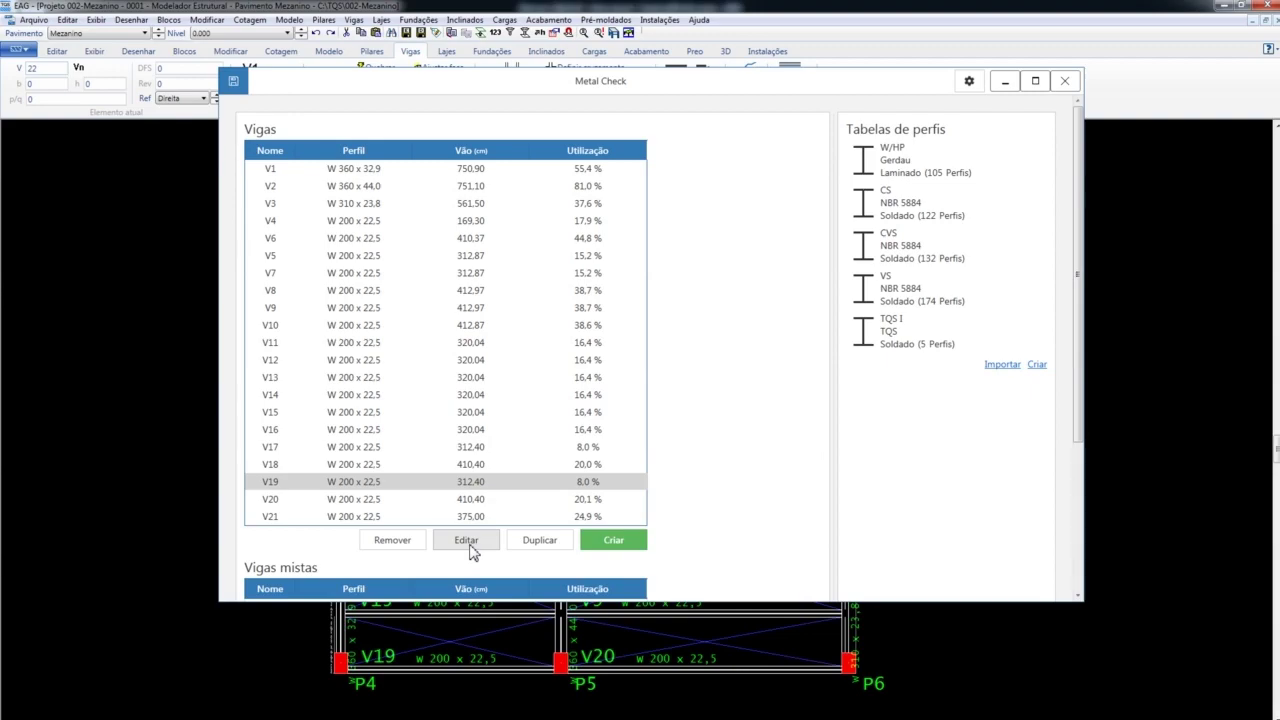
scroll(473, 553, "down", 4)
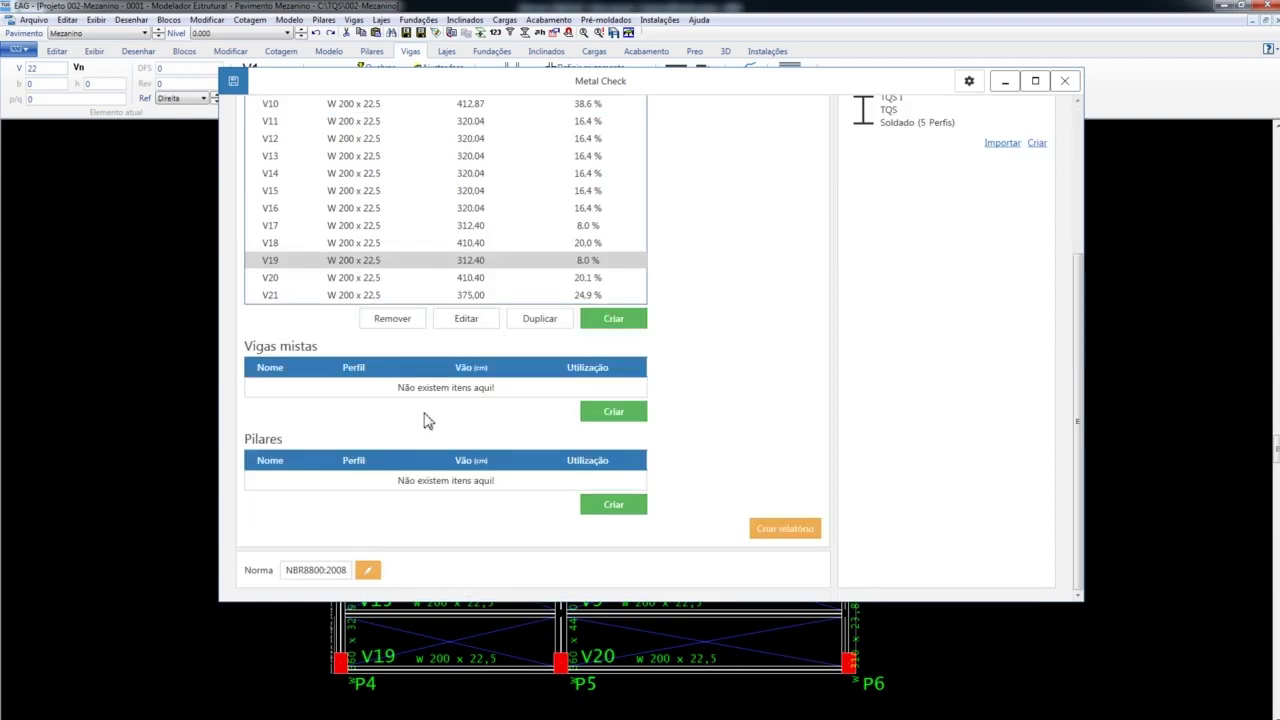
- Create a steel beam with 2,0 kN/m permanent and accidental distributed loads and profile W 200 x 26,6
left_click(614, 320)
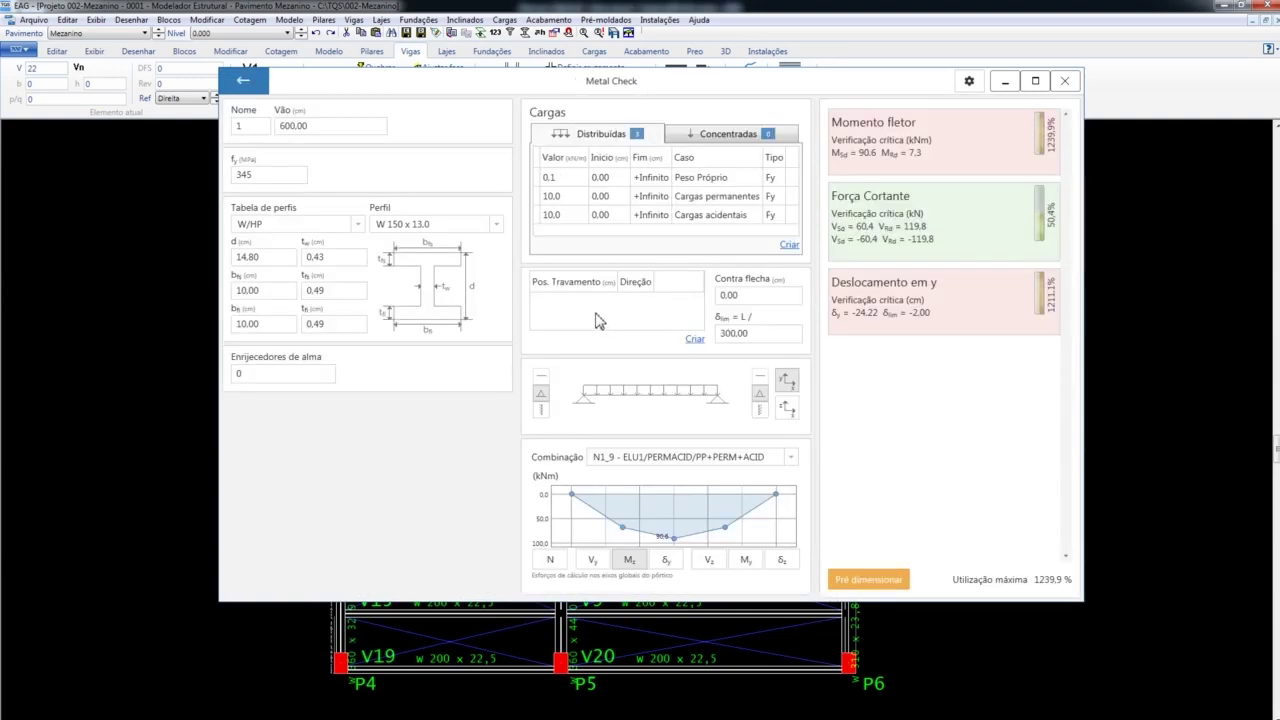
left_click(580, 178)
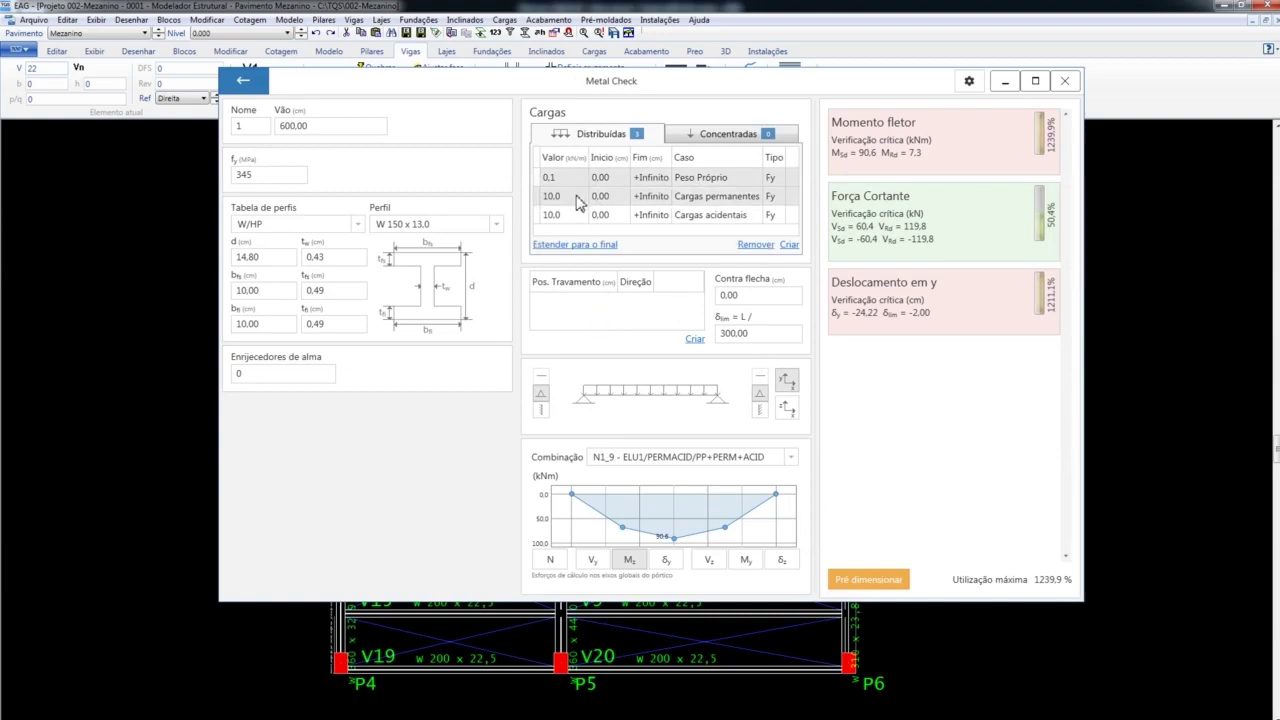
left_click(578, 198)
left_click(566, 215)
left_click(561, 201)
double_click(561, 197)
type("2")
left_click(575, 217)
double_click(560, 217)
type("2")
left_click(560, 198)
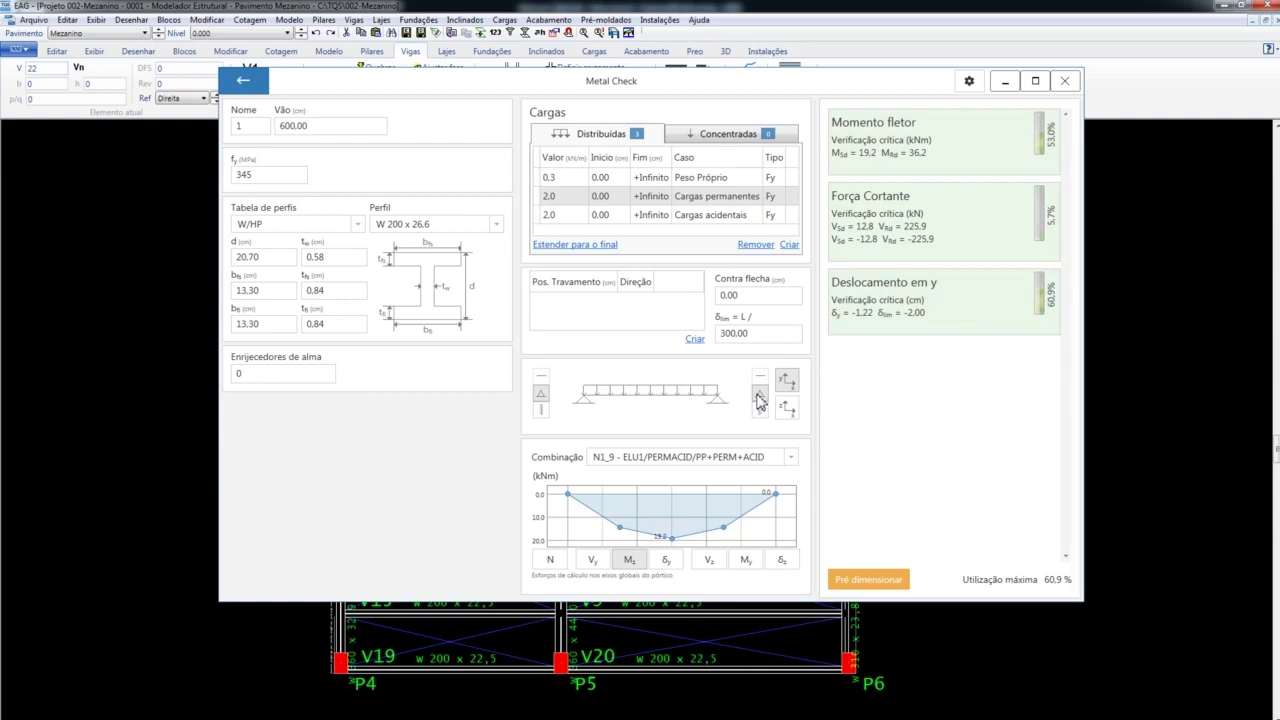
- Try fixed supports at both ends of the beam, followed by a free start with a fixed end
left_click(541, 409)
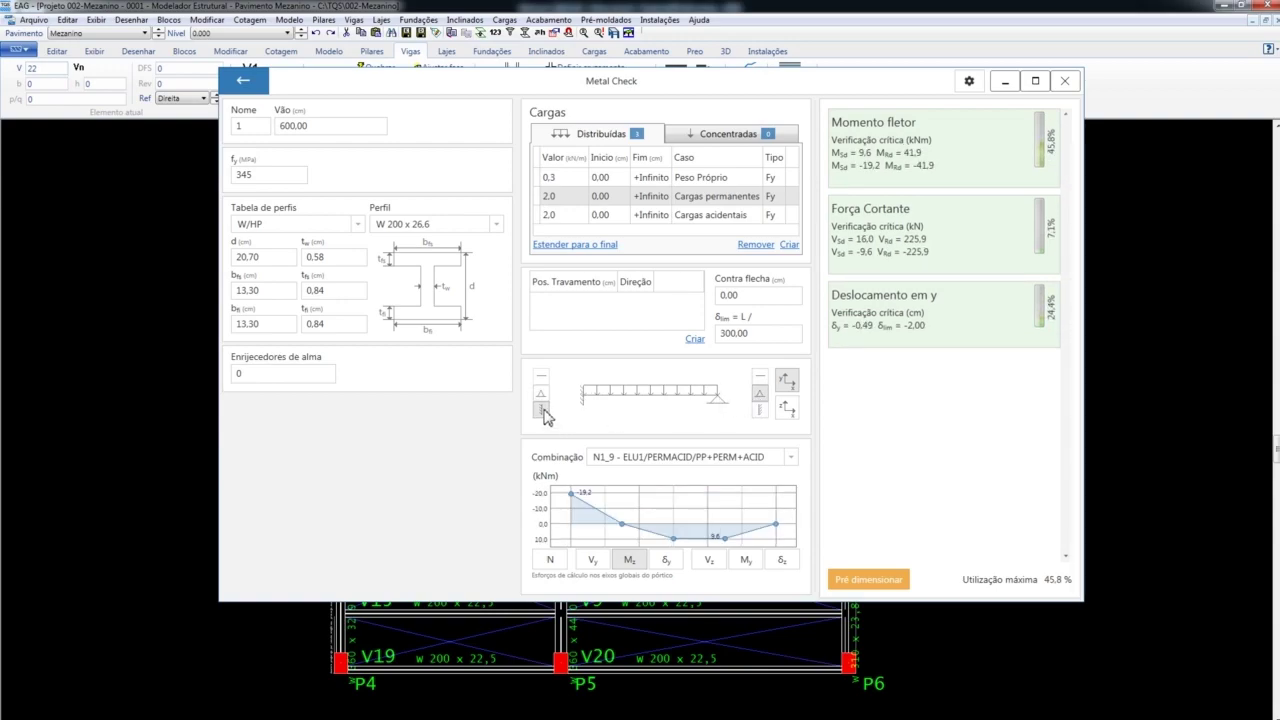
left_click(760, 409)
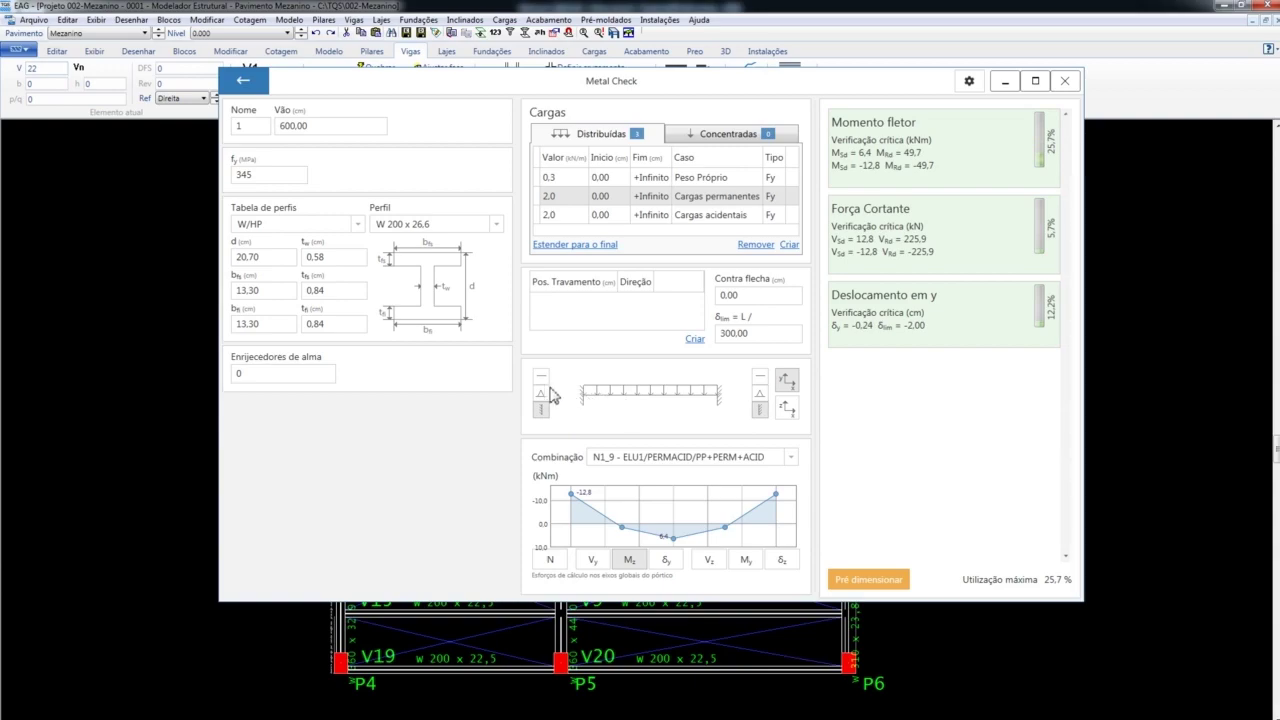
left_click(541, 379)
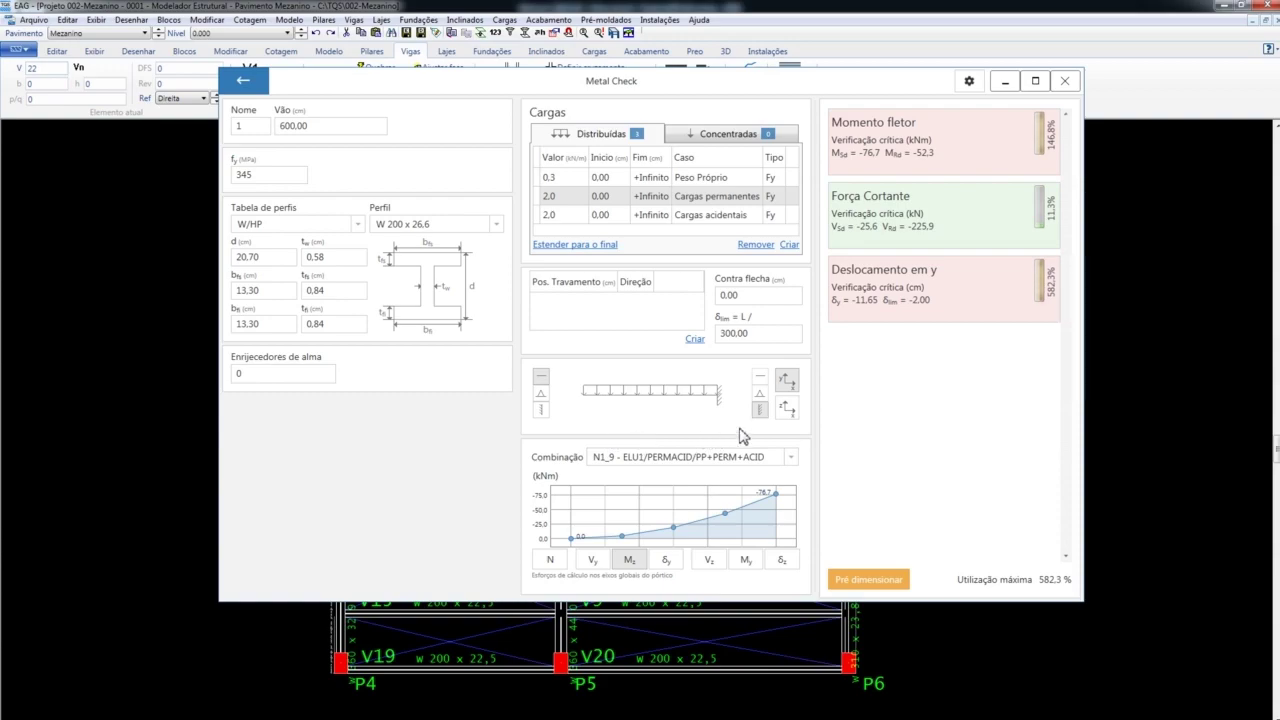
- View the beam's supports in the z direction and its concentrated loads table, returning to the distributed loads
left_click(785, 410)
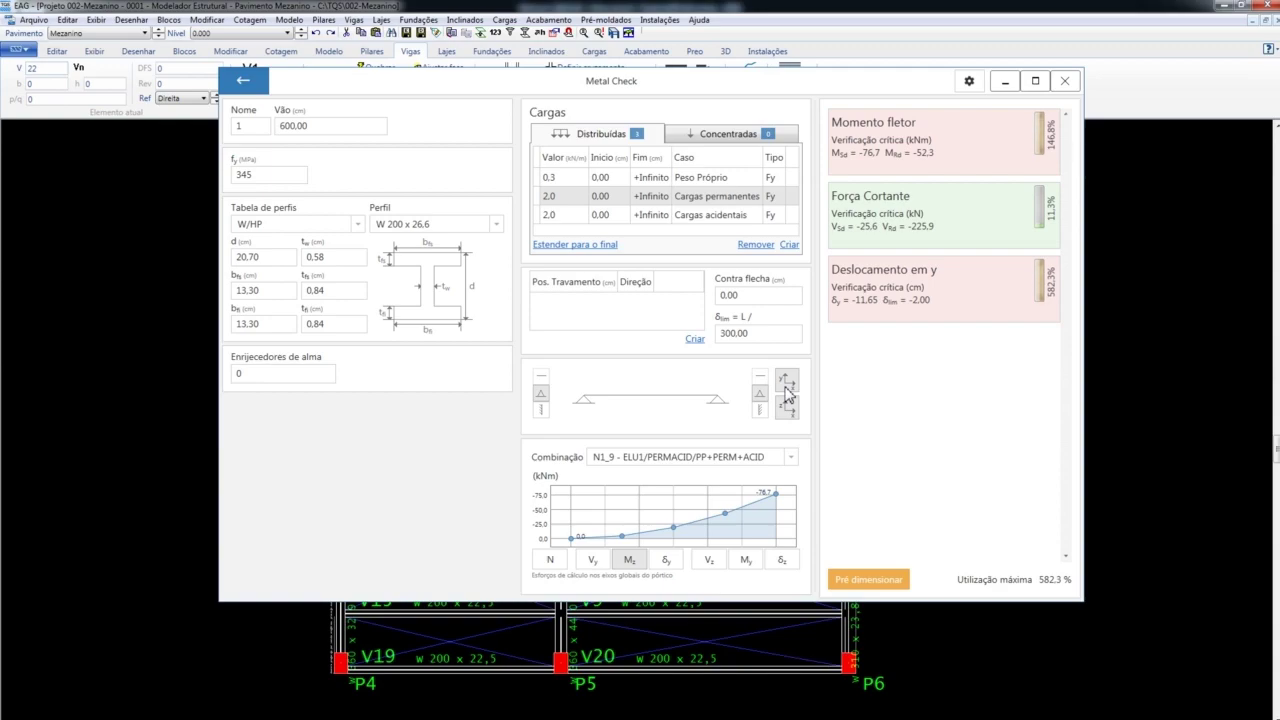
left_click(706, 138)
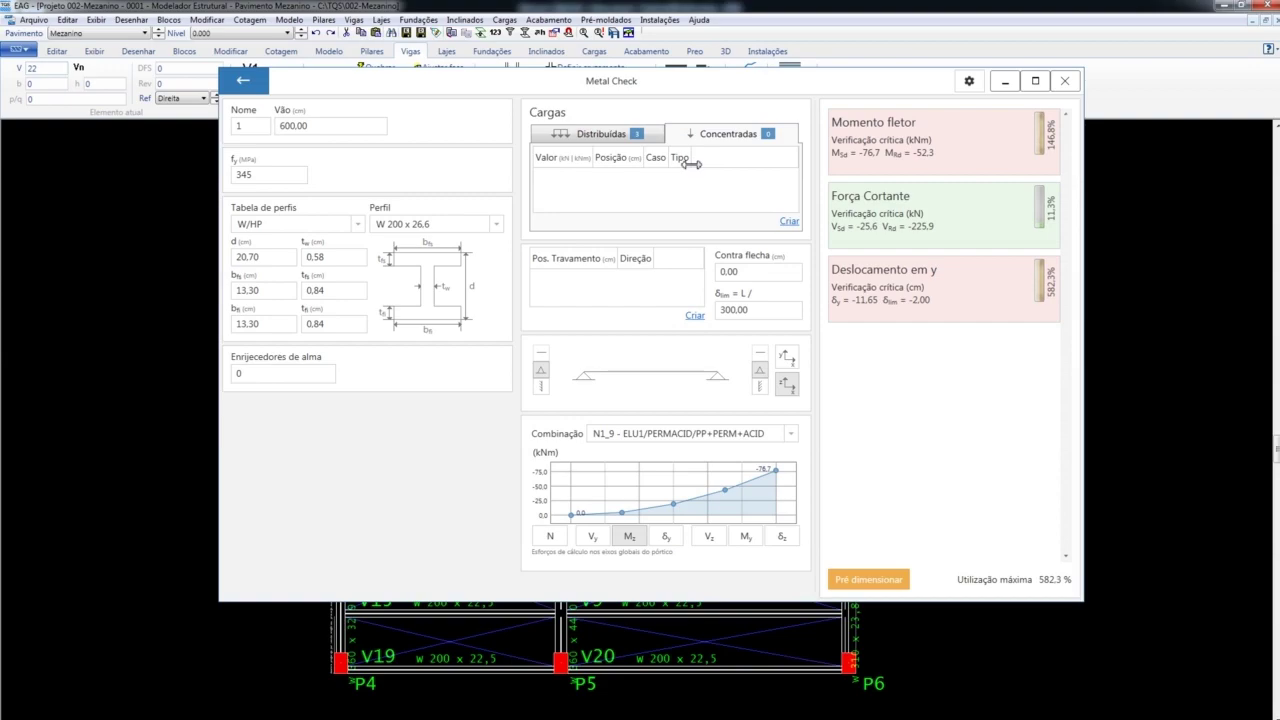
left_click(586, 133)
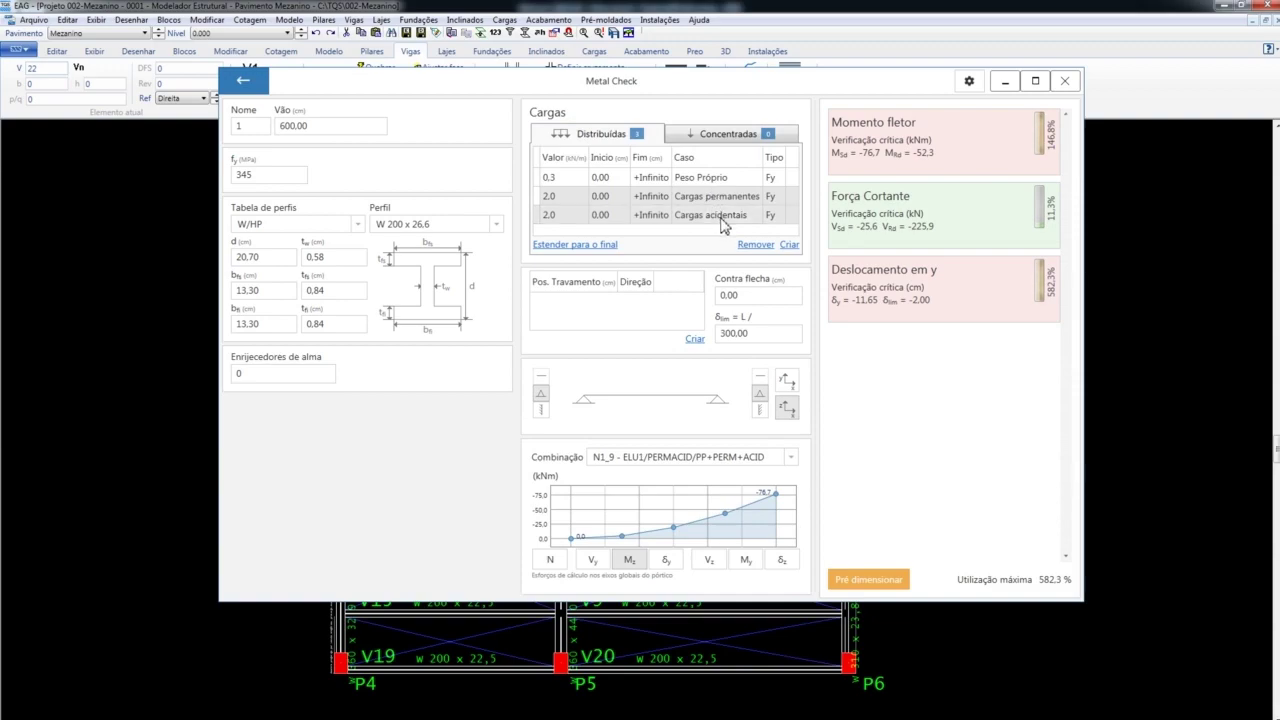
- Add a 1,0 kN/m distributed load under the Peso Próprio case and restore the pinned supports in the y direction
left_click(789, 244)
scroll(787, 222, "down", 1)
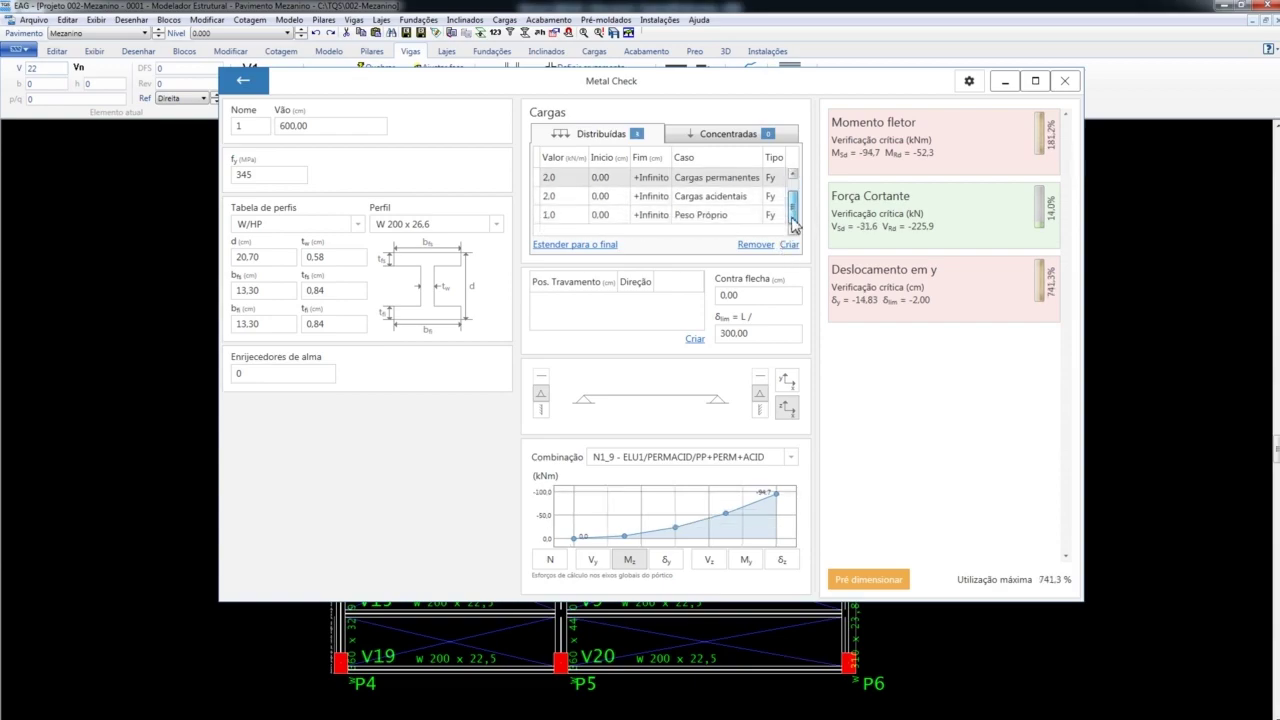
left_click(737, 220)
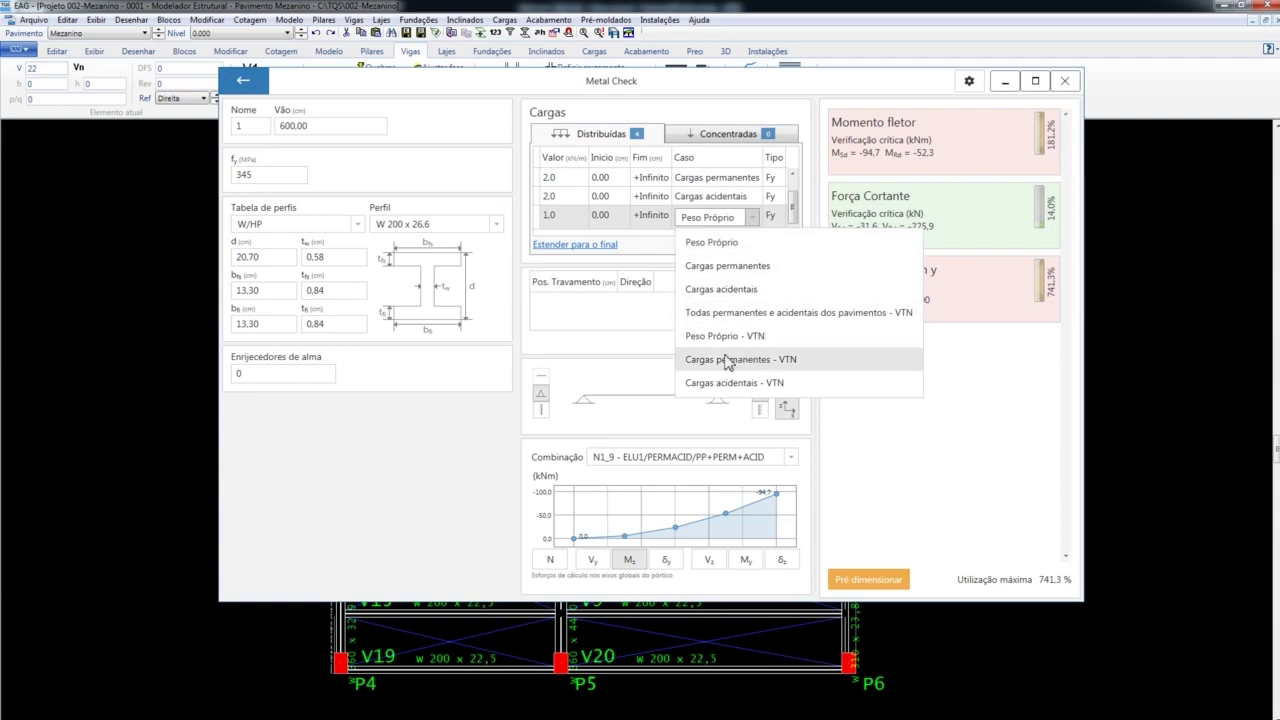
left_click(563, 314)
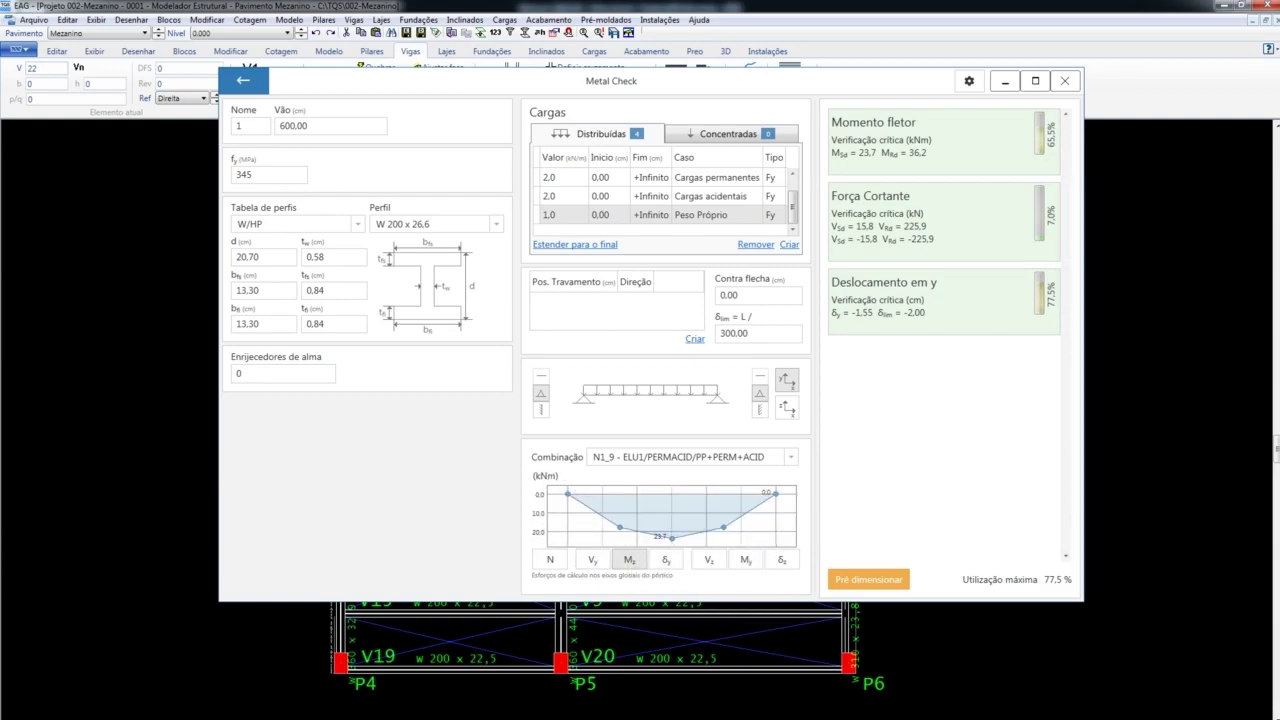
- Display the bending moment diagram for combinations N1_10 - ELS/CFREQ and N1_11 - COMBFLU
left_click(745, 458)
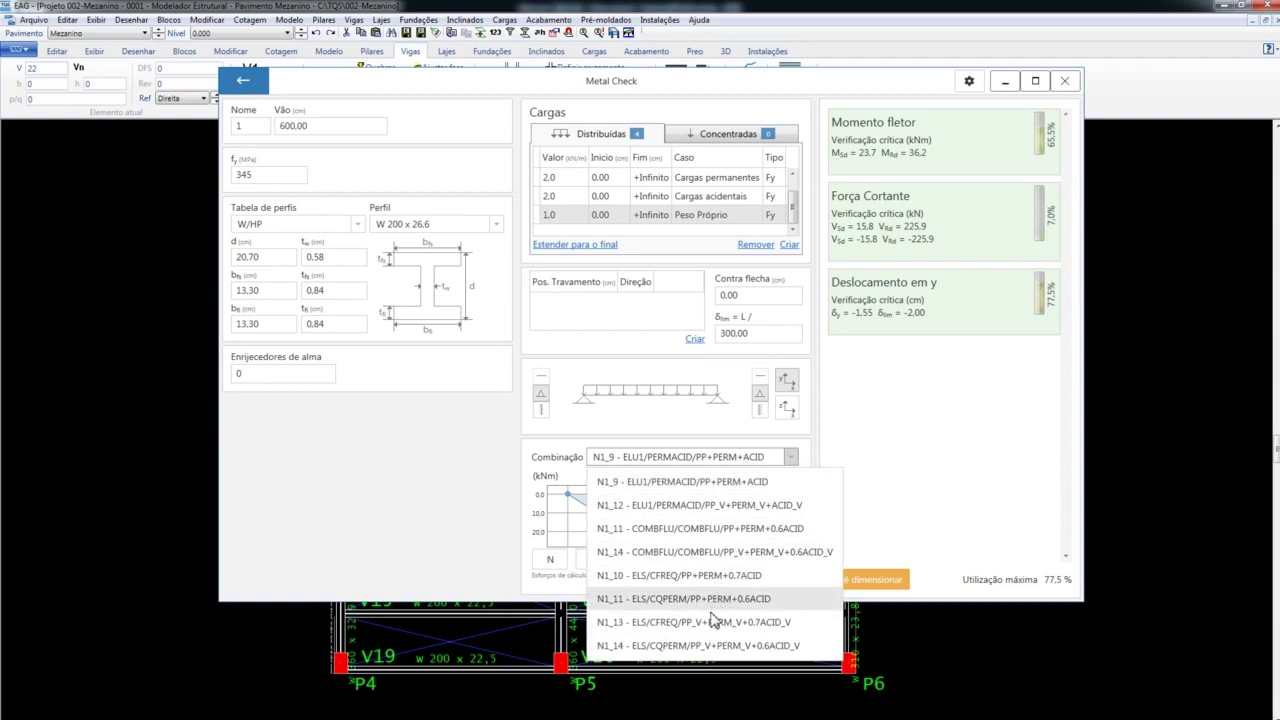
left_click(672, 575)
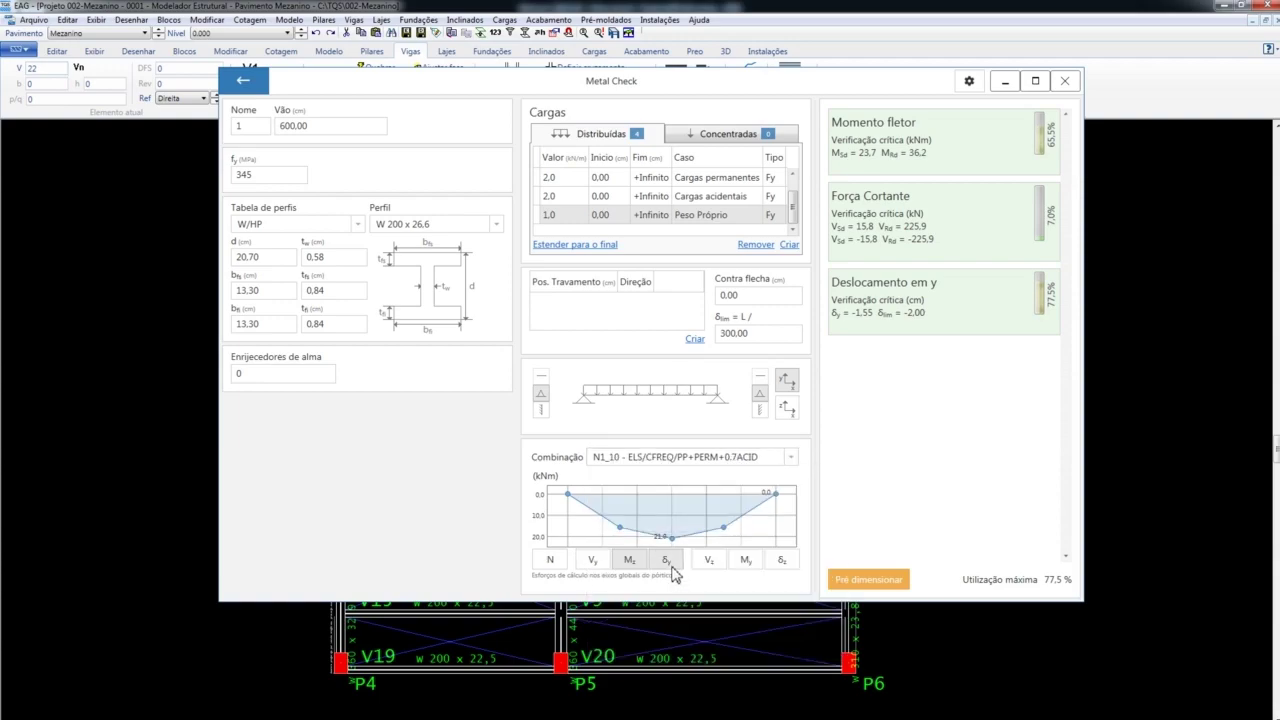
left_click(690, 458)
left_click(700, 528)
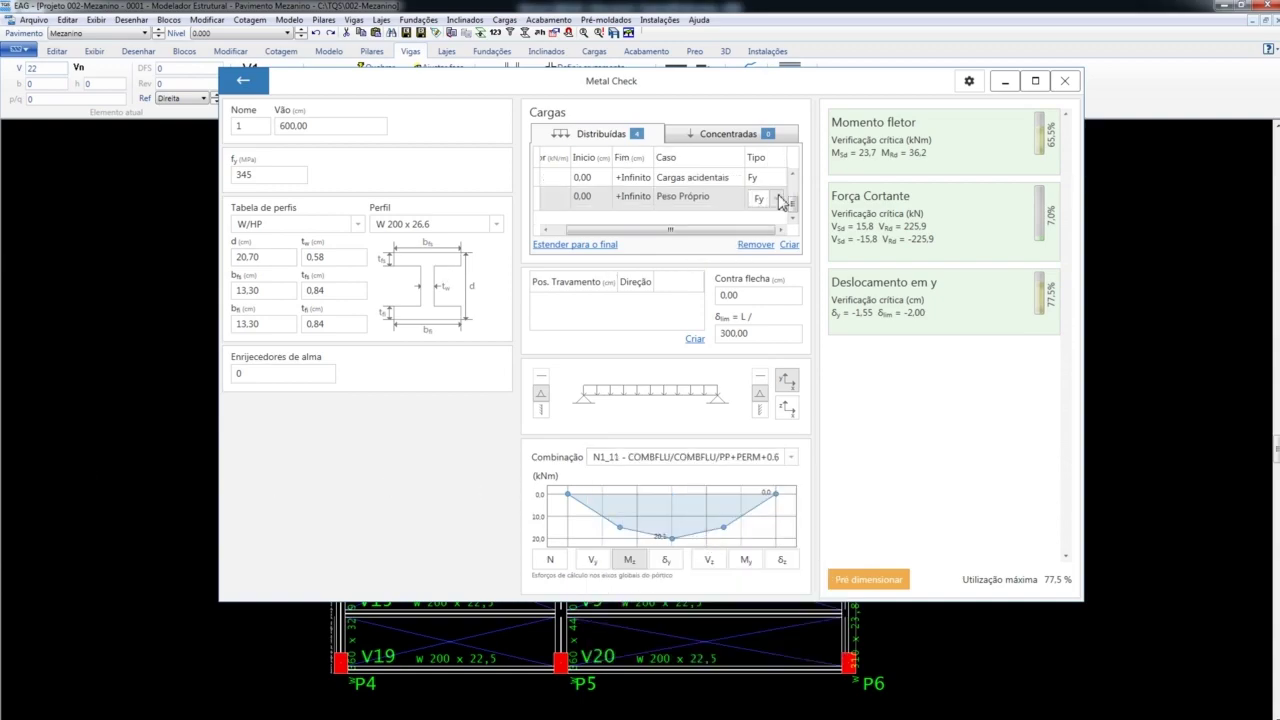
- Set the added Peso Próprio load's type to Fz and inspect the Força Cortante verification details
left_click(781, 199)
left_click(762, 250)
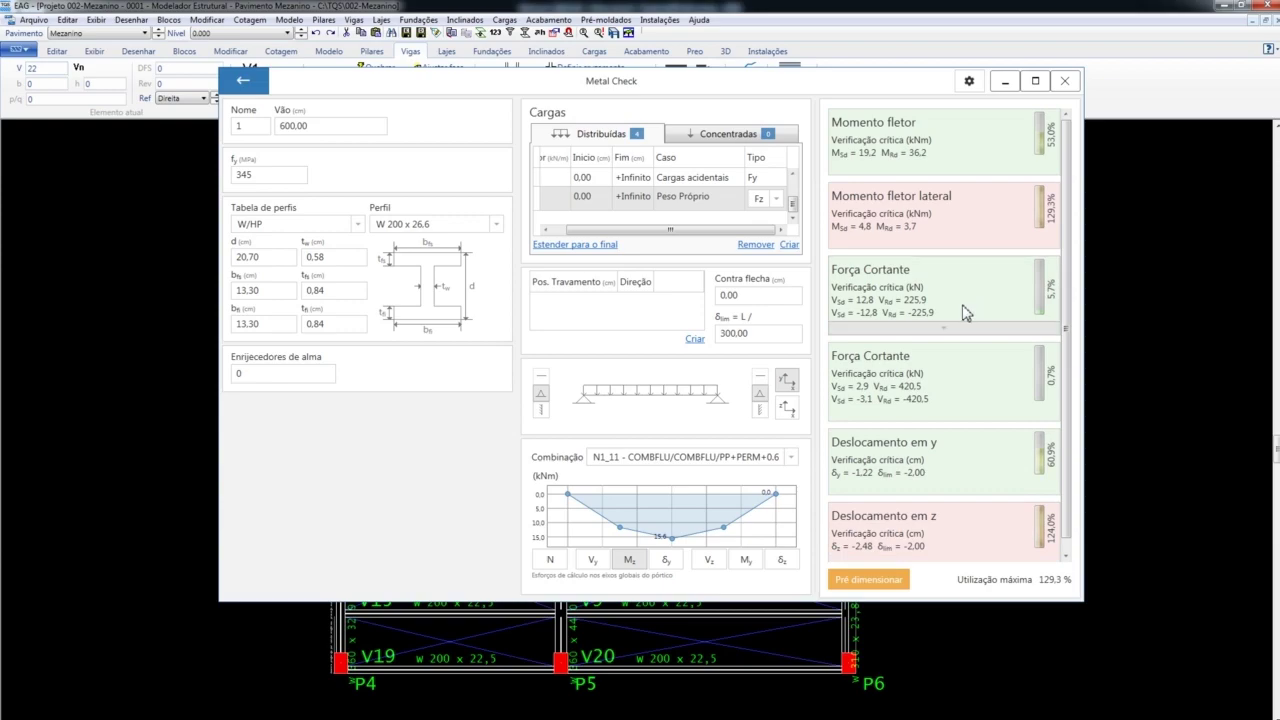
left_click(961, 327)
left_click(963, 331)
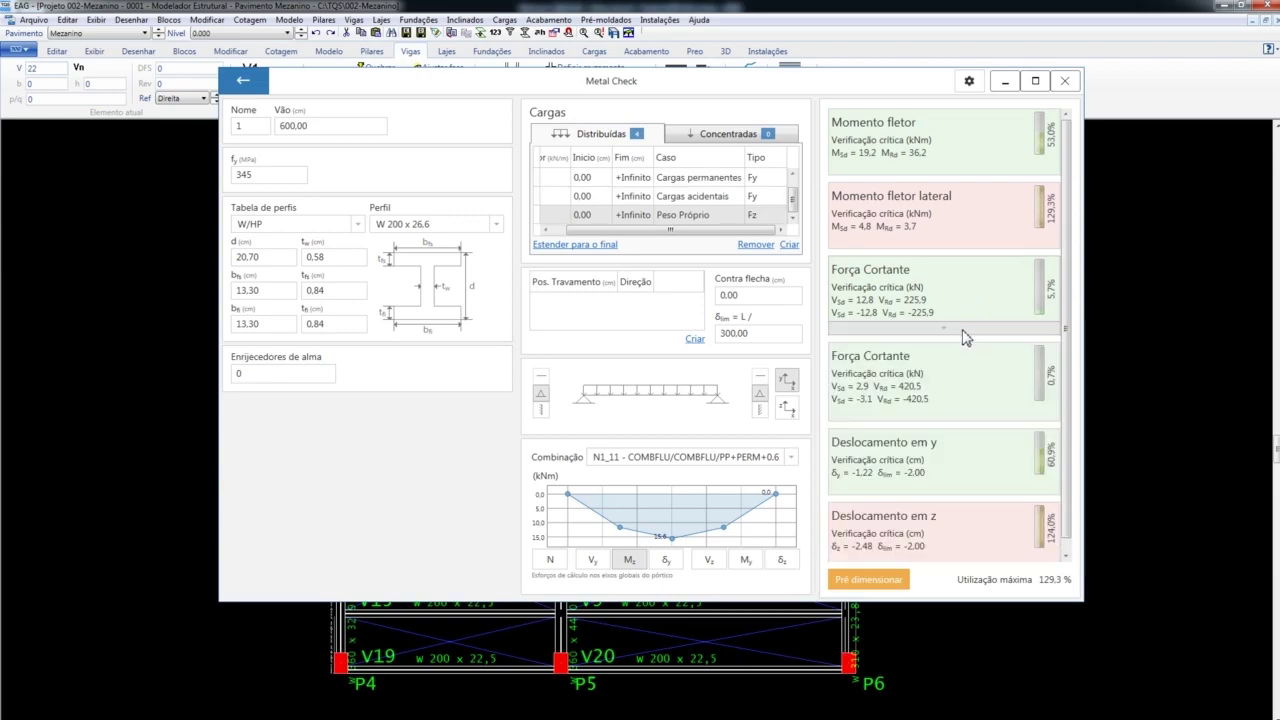
- Examine the beam's Momento fletor verification, reading the FLM, FLA and FLT calculations through to Resultado final
left_click(940, 167)
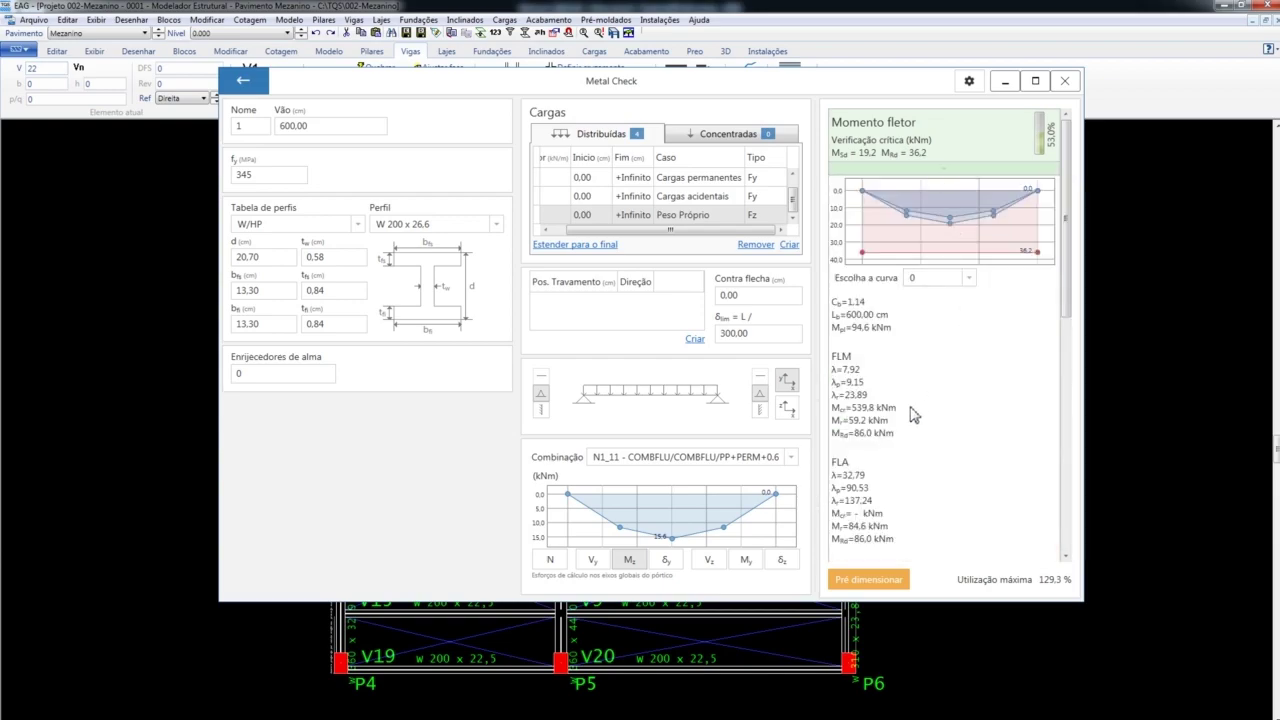
scroll(910, 420, "down", 5)
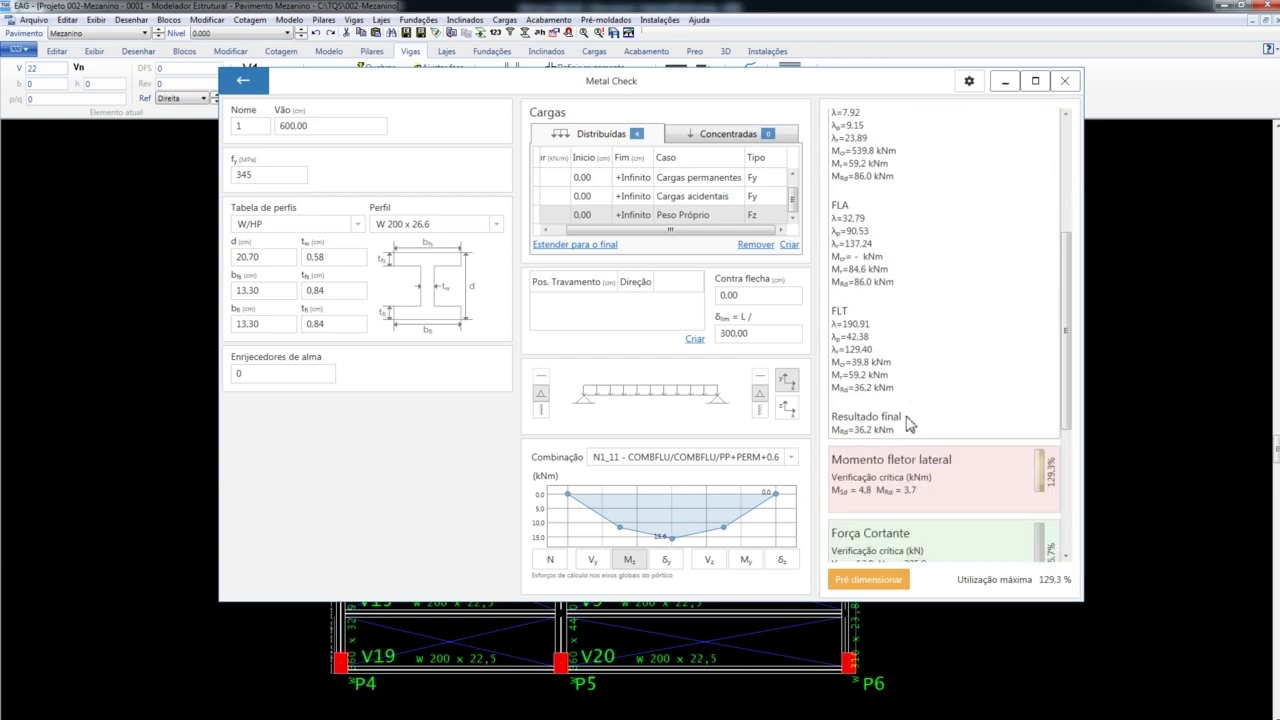
scroll(909, 424, "up", 2)
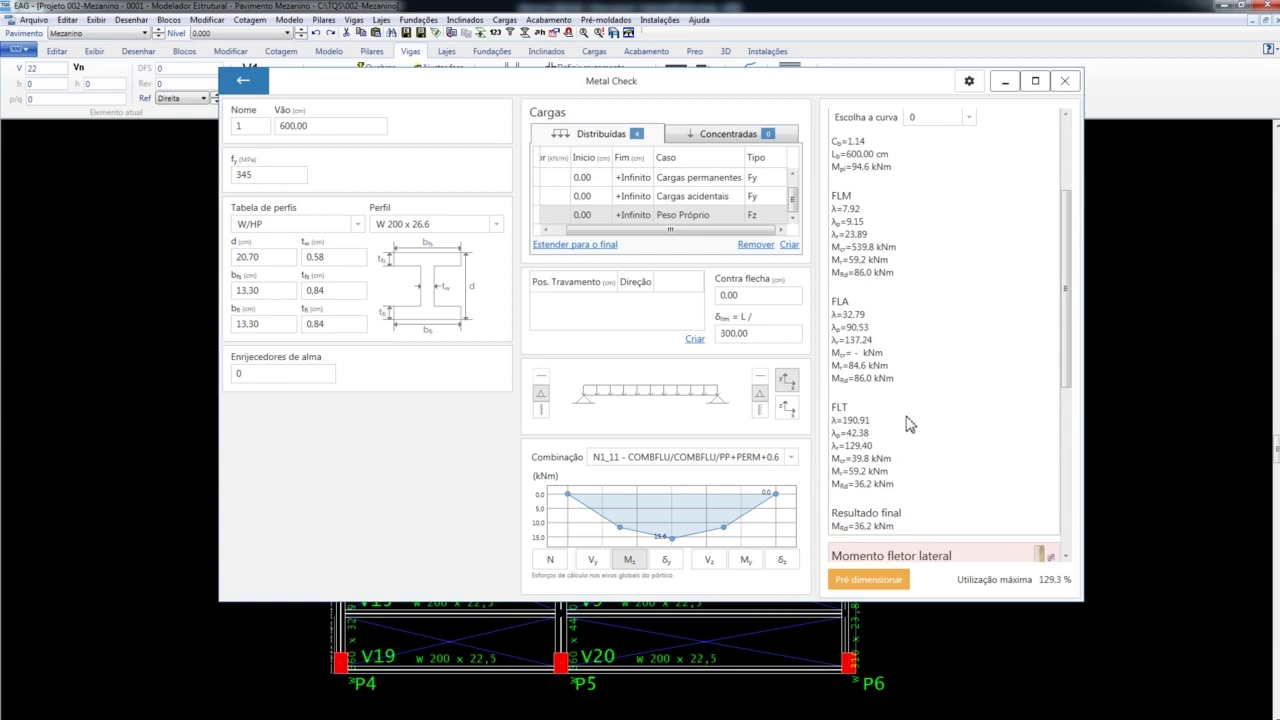
left_click_drag(1068, 357, 1068, 275)
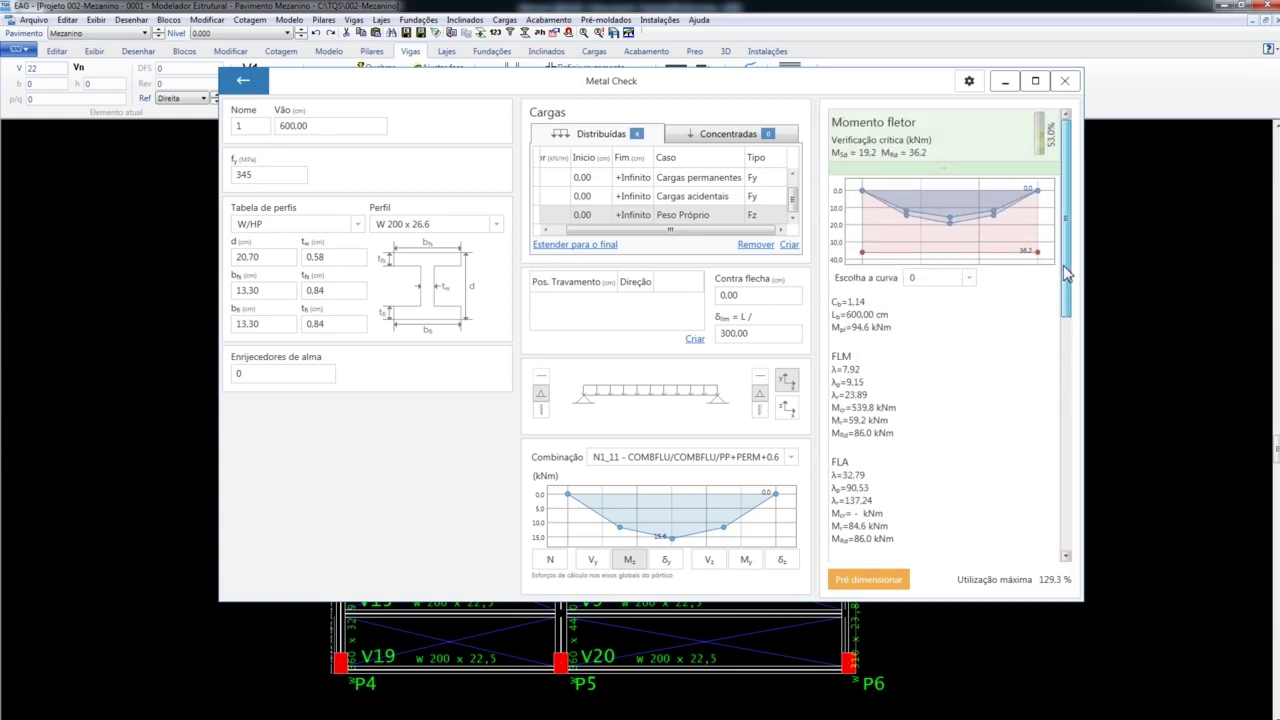
left_click(948, 170)
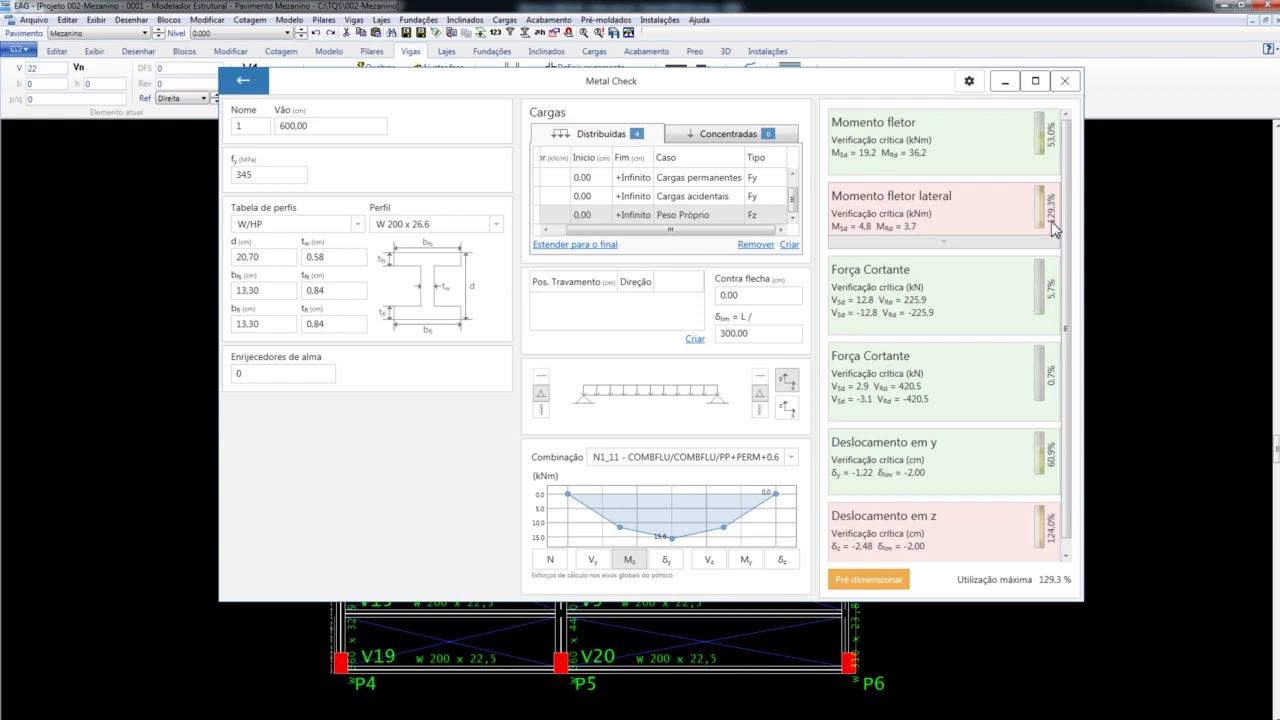
- Show the Momento fletor lateral verification details and run Pré dimensionar to resize the beam's profile
left_click(980, 245)
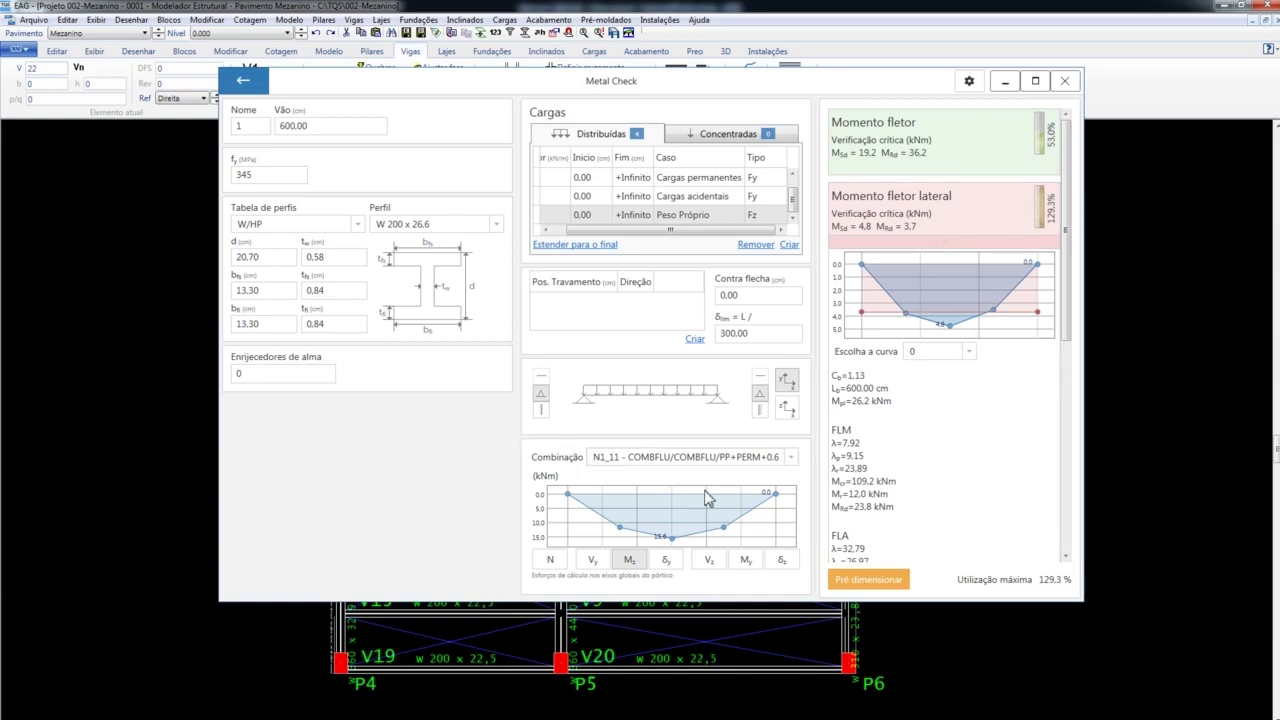
left_click(884, 588)
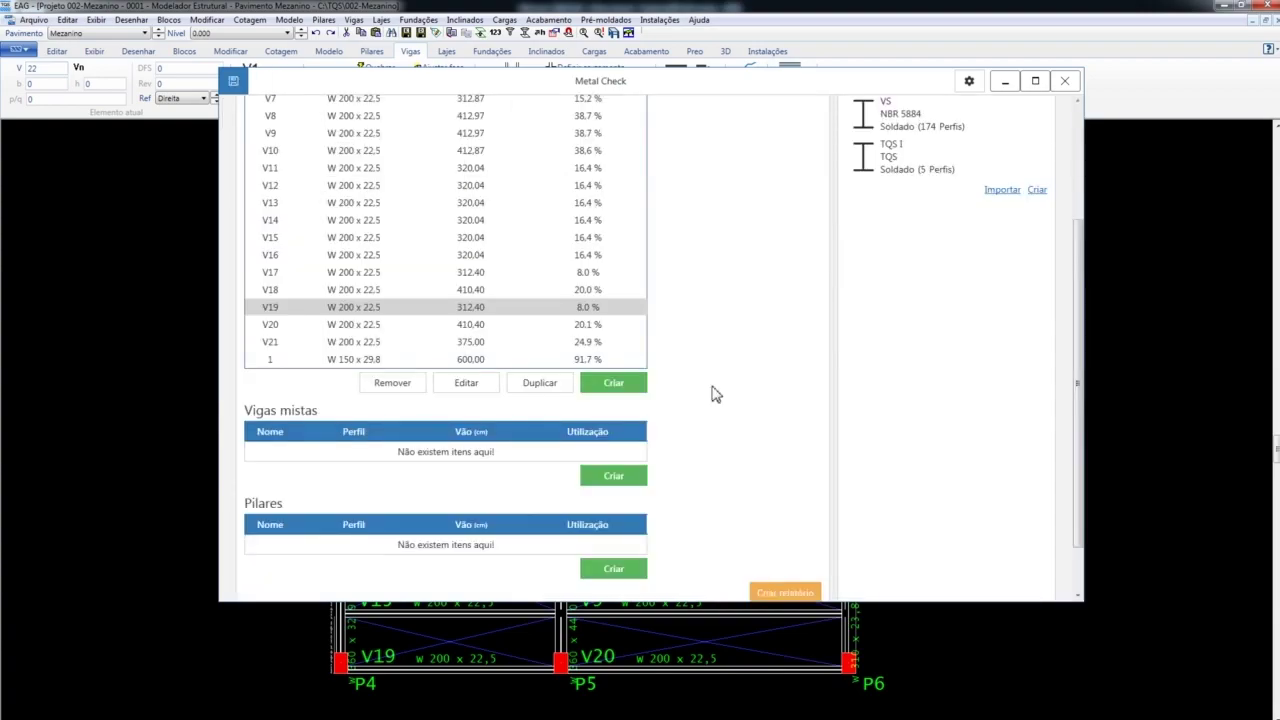
- Create the verification report as Relatório.RTF in the Relatório folder, overwriting the existing file, and look through it in Word
scroll(716, 394, "down", 1)
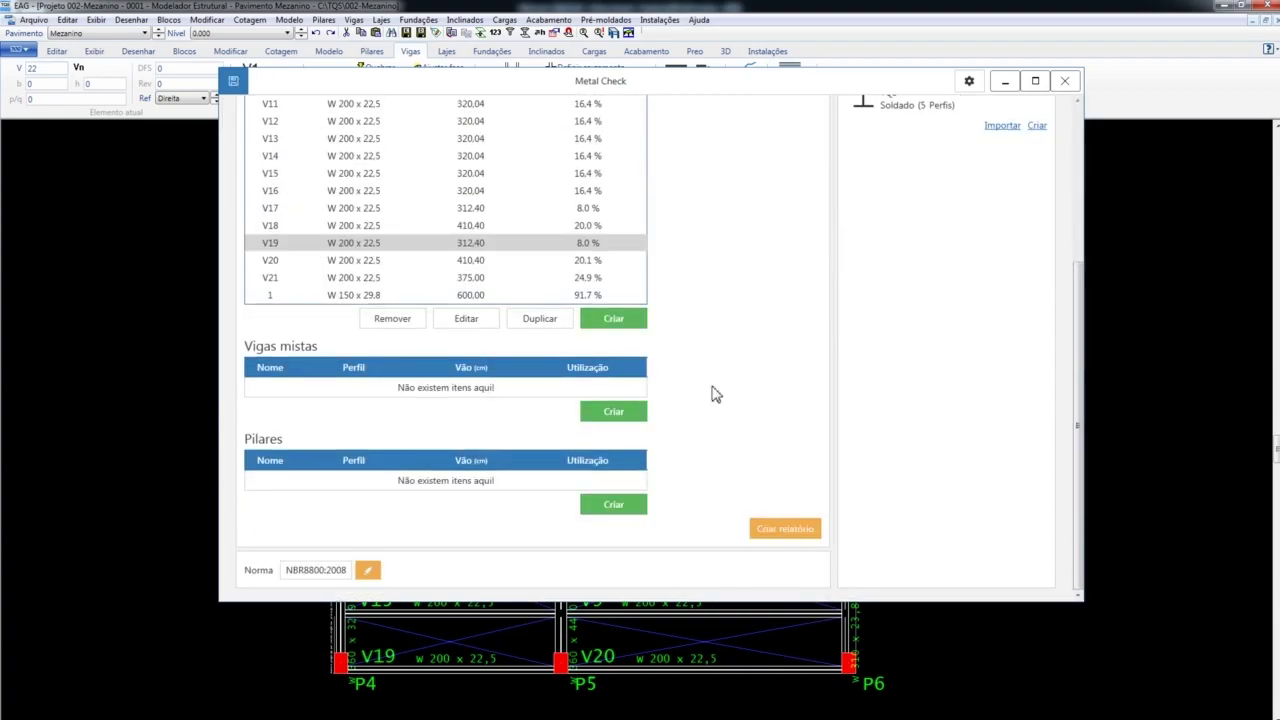
left_click(795, 530)
left_click(488, 160)
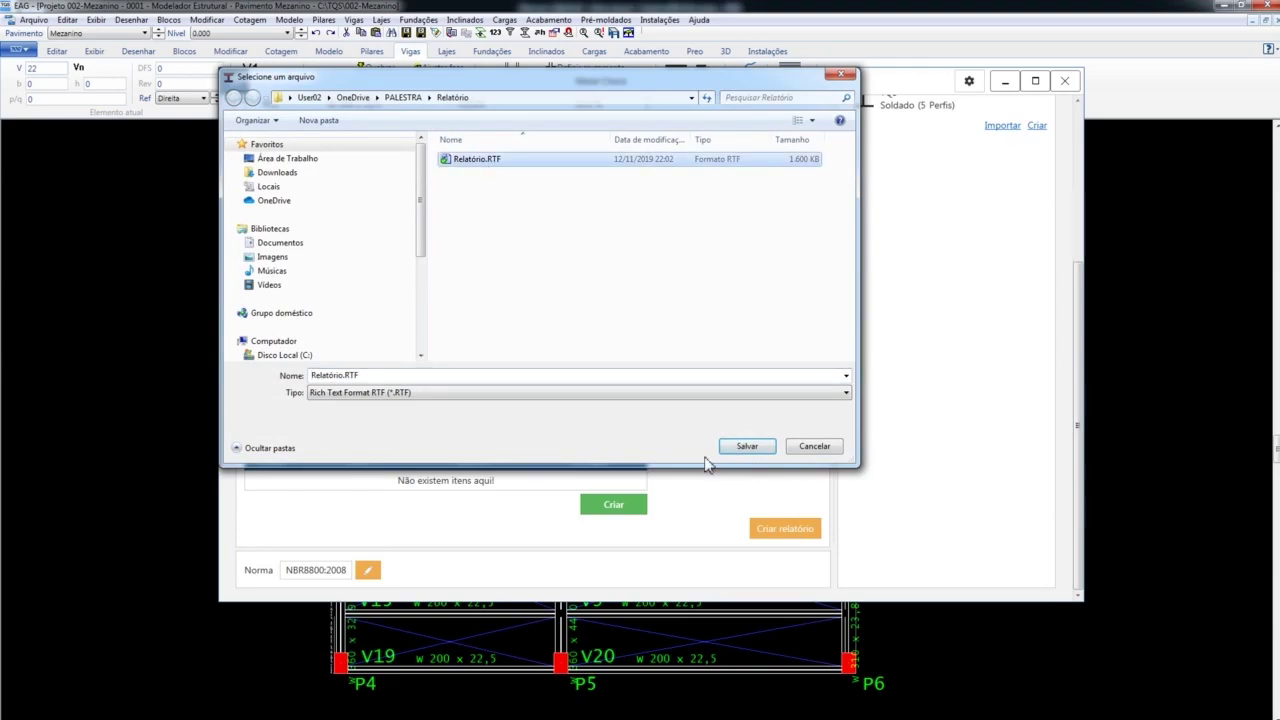
left_click(747, 446)
left_click(710, 456)
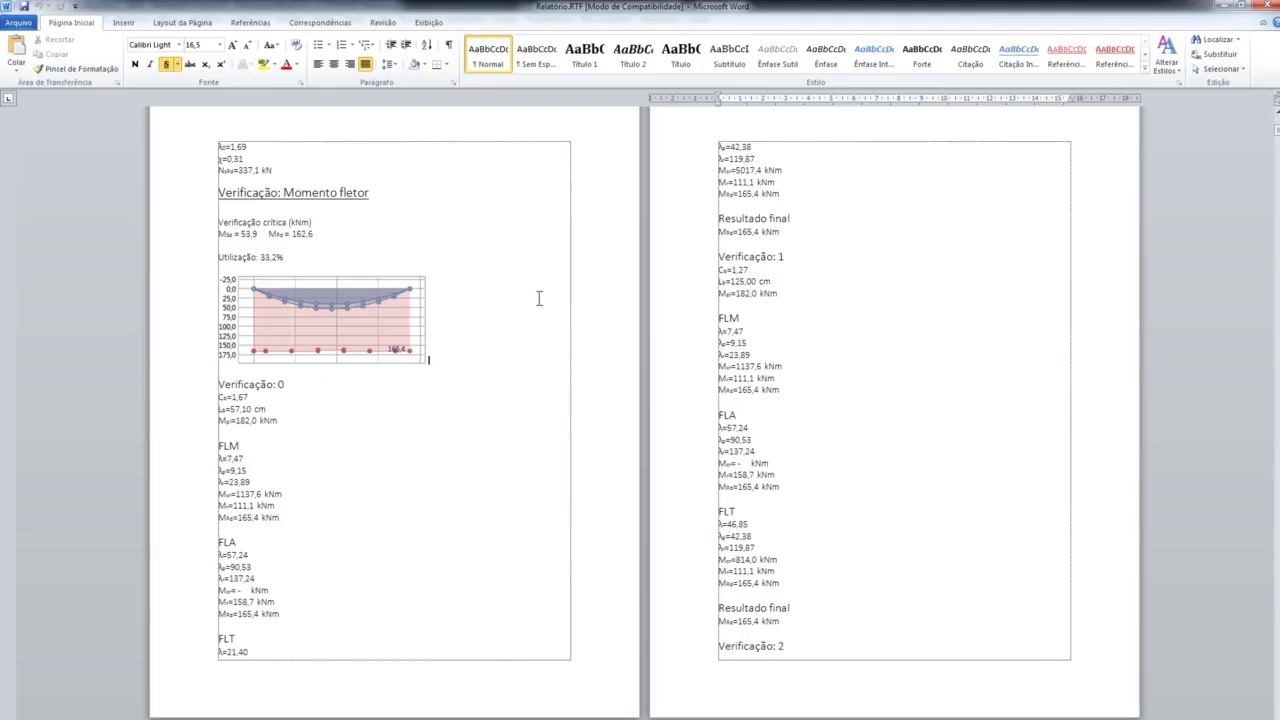
scroll(538, 298, "down", 15)
scroll(531, 308, "down", 20)
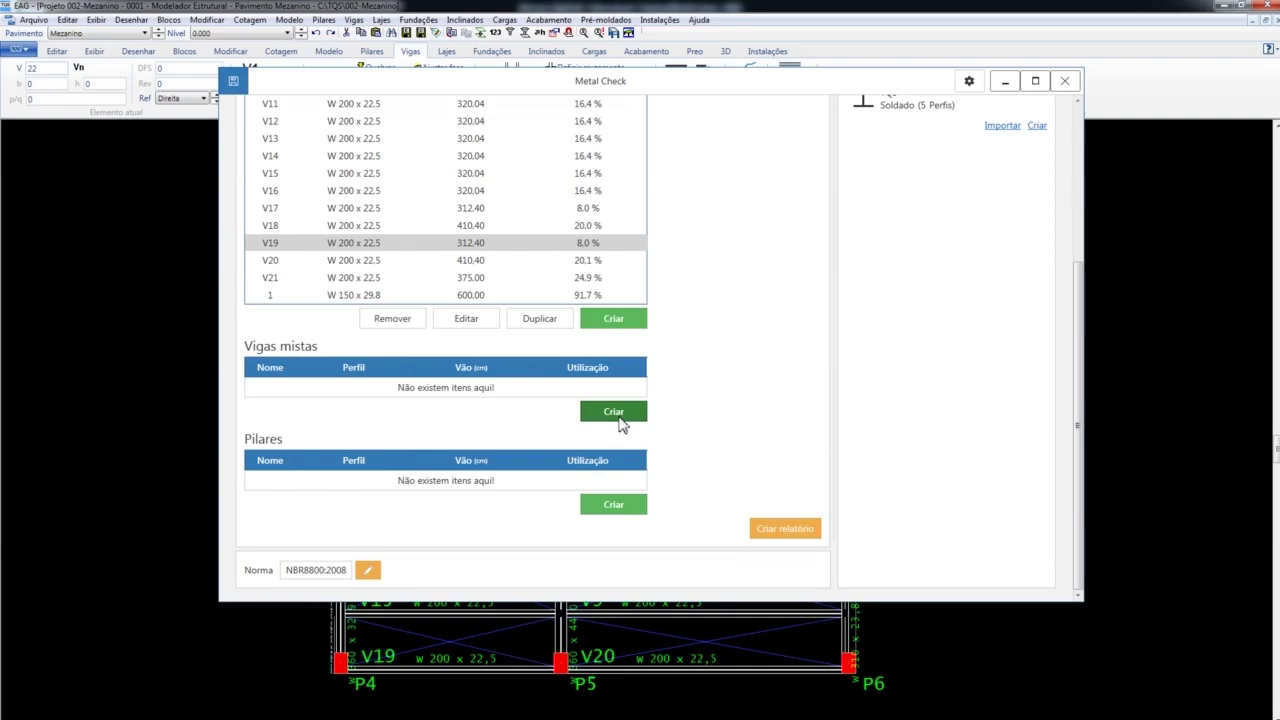
- Create a new composite beam under Vigas mistas and enable its Escoras option, consulting the option's help
left_click(616, 413)
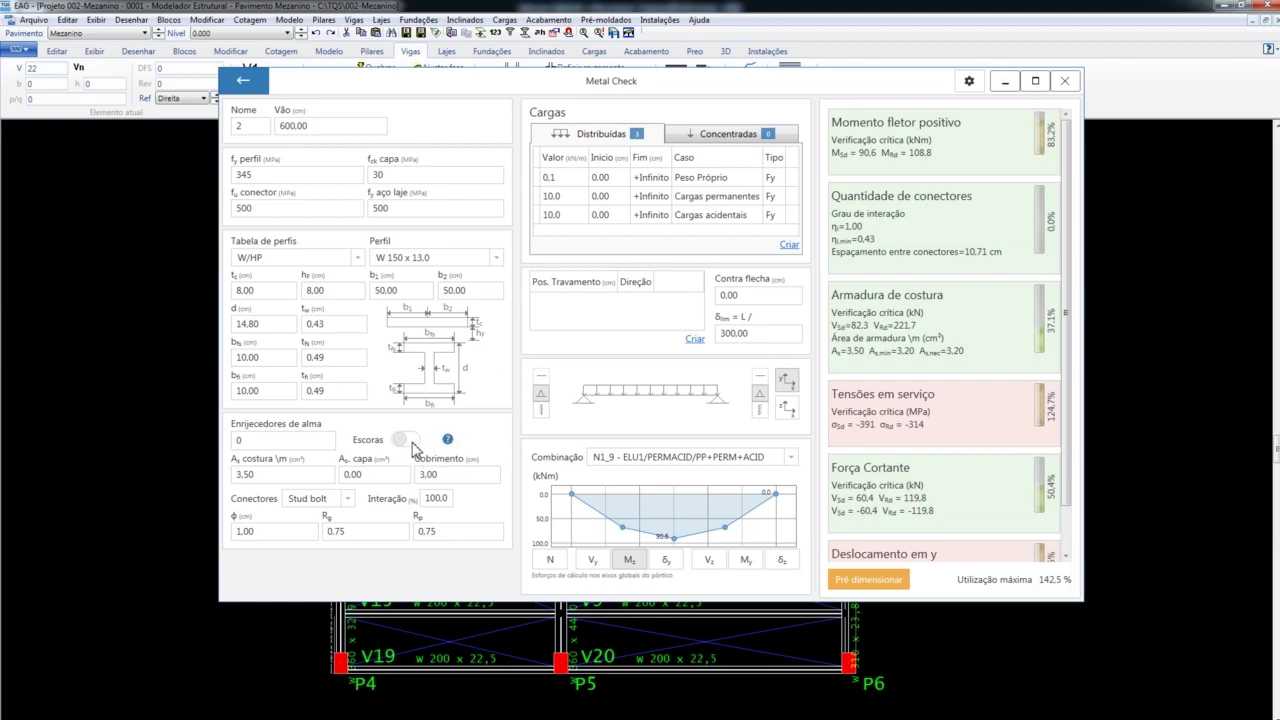
left_click(408, 441)
left_click(397, 445)
mouse_move(449, 441)
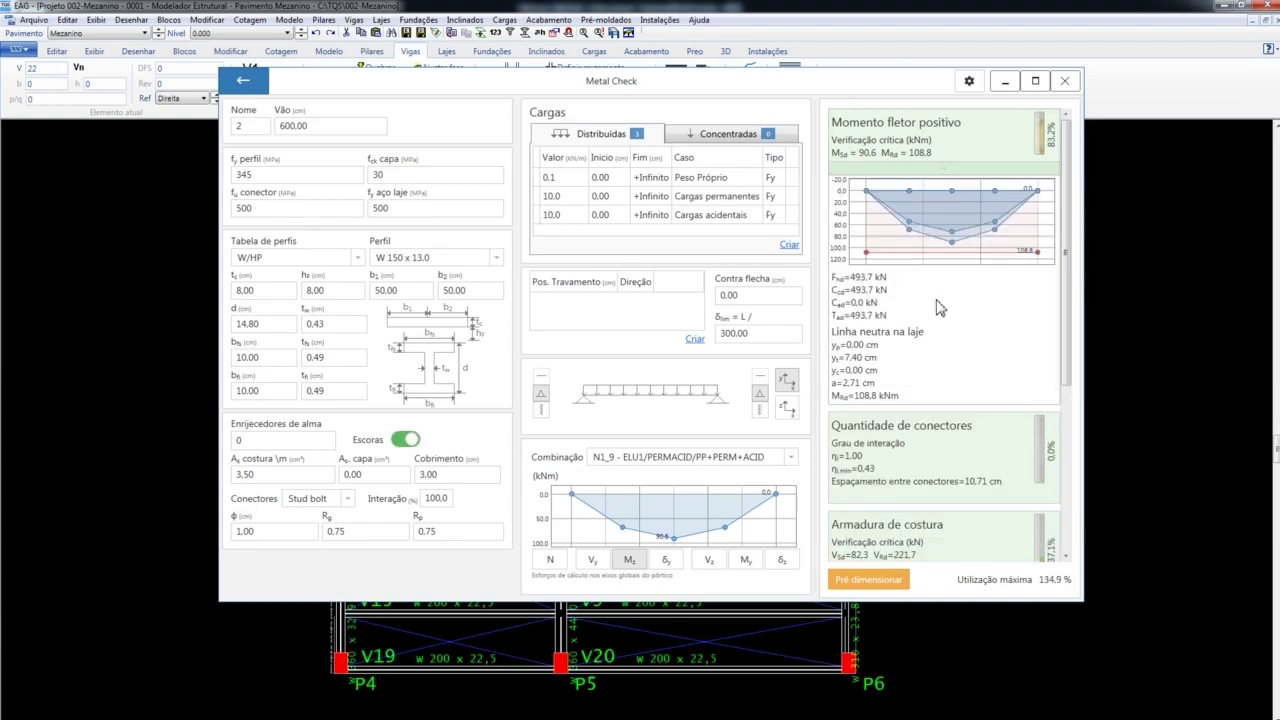
- Review the composite beam's checks, including the Momento fletor positivo and Deslocamento em y details
left_click(948, 174)
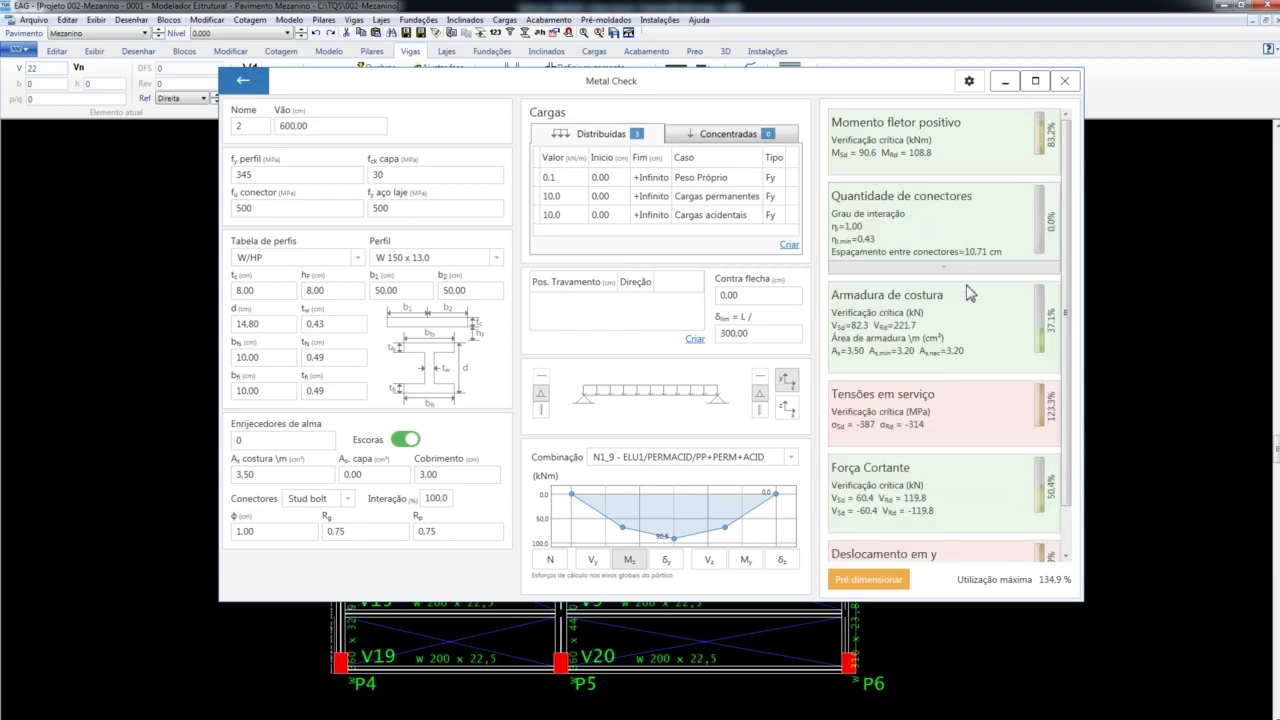
scroll(995, 540, "down", 2)
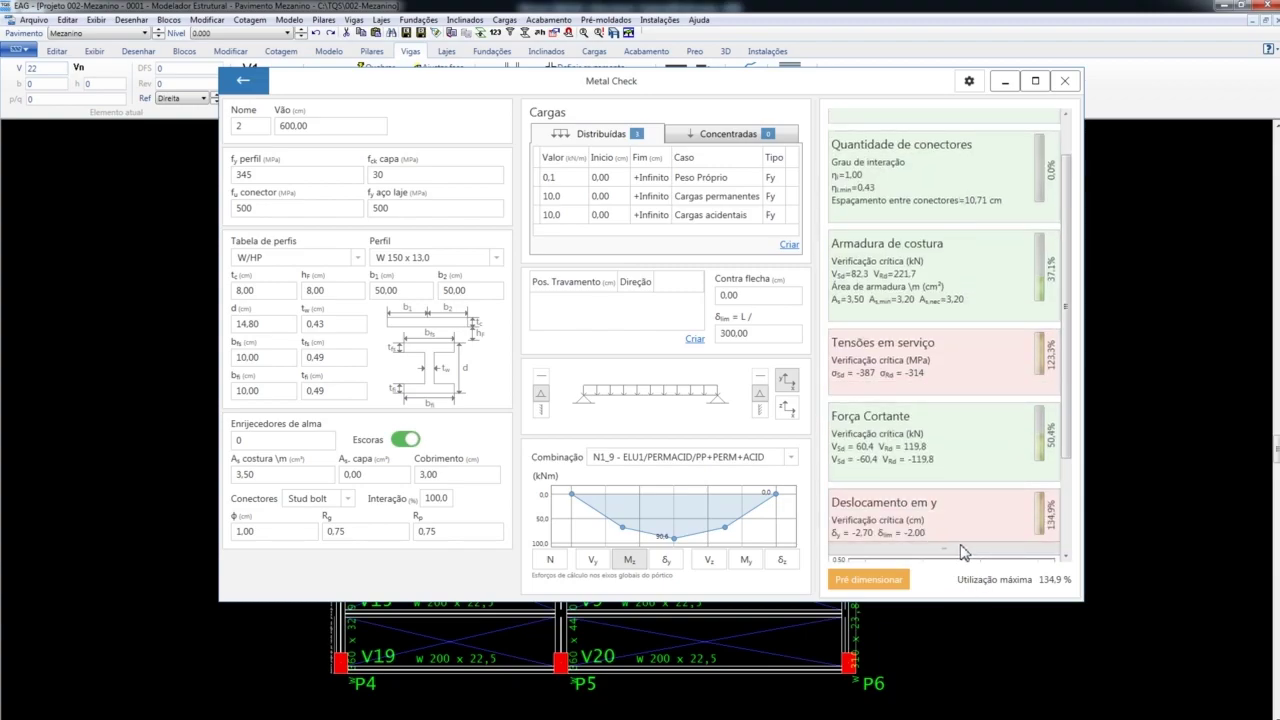
left_click(966, 548)
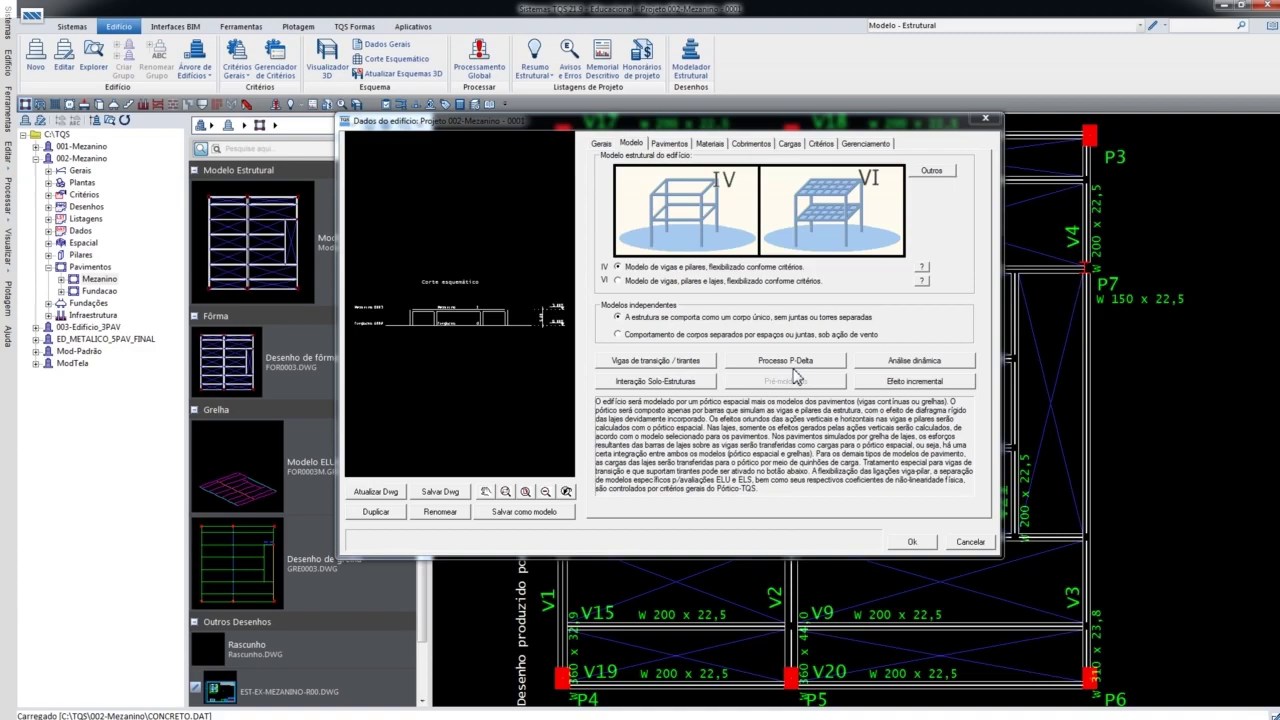
- Check which global second-order analysis method the building model uses in its Processo P-Delta settings
left_click(804, 364)
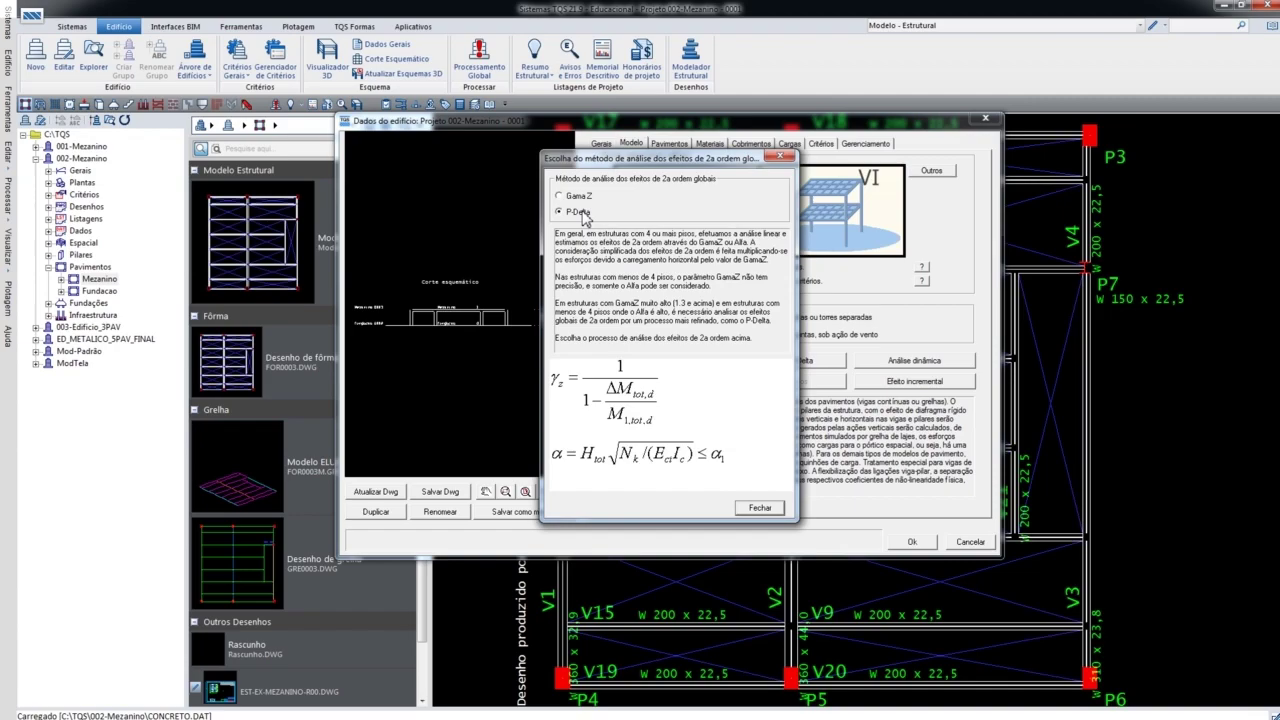
left_click(757, 512)
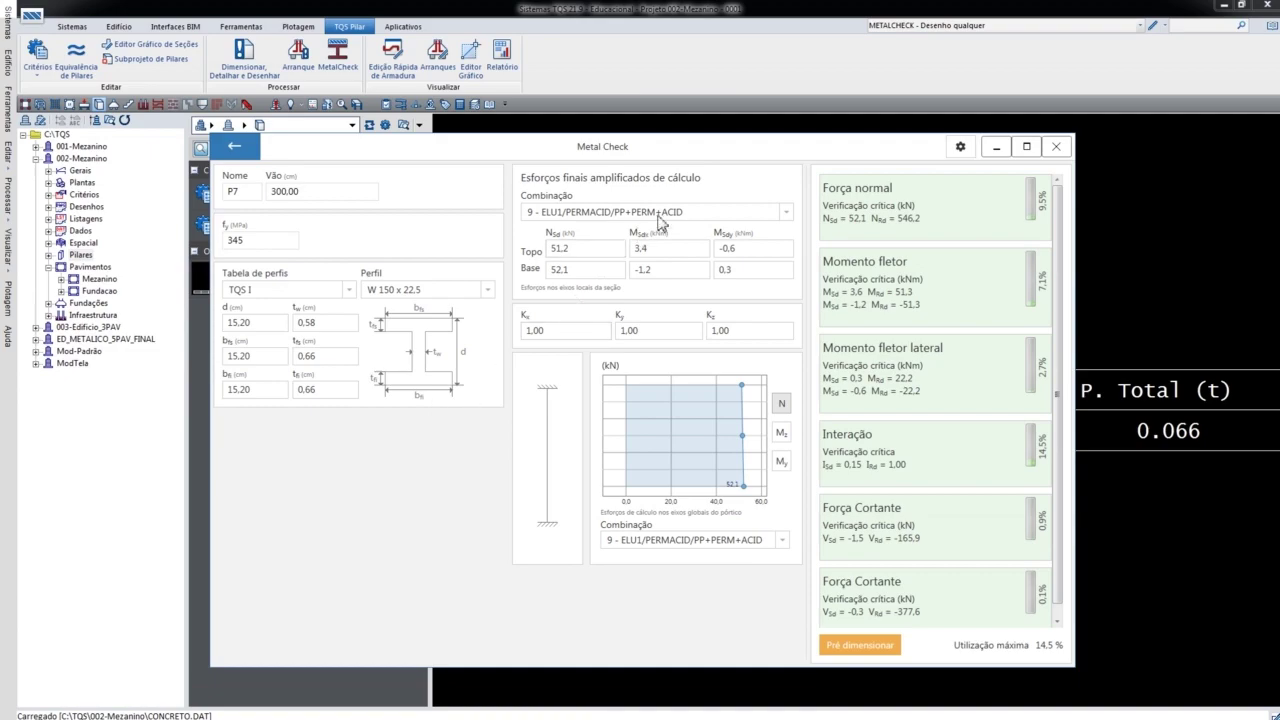
- Show column P7's final amplified design forces for combination 12 - ELU1/PERMACID/PP_V+PERM_V+ACID_V
left_click(709, 213)
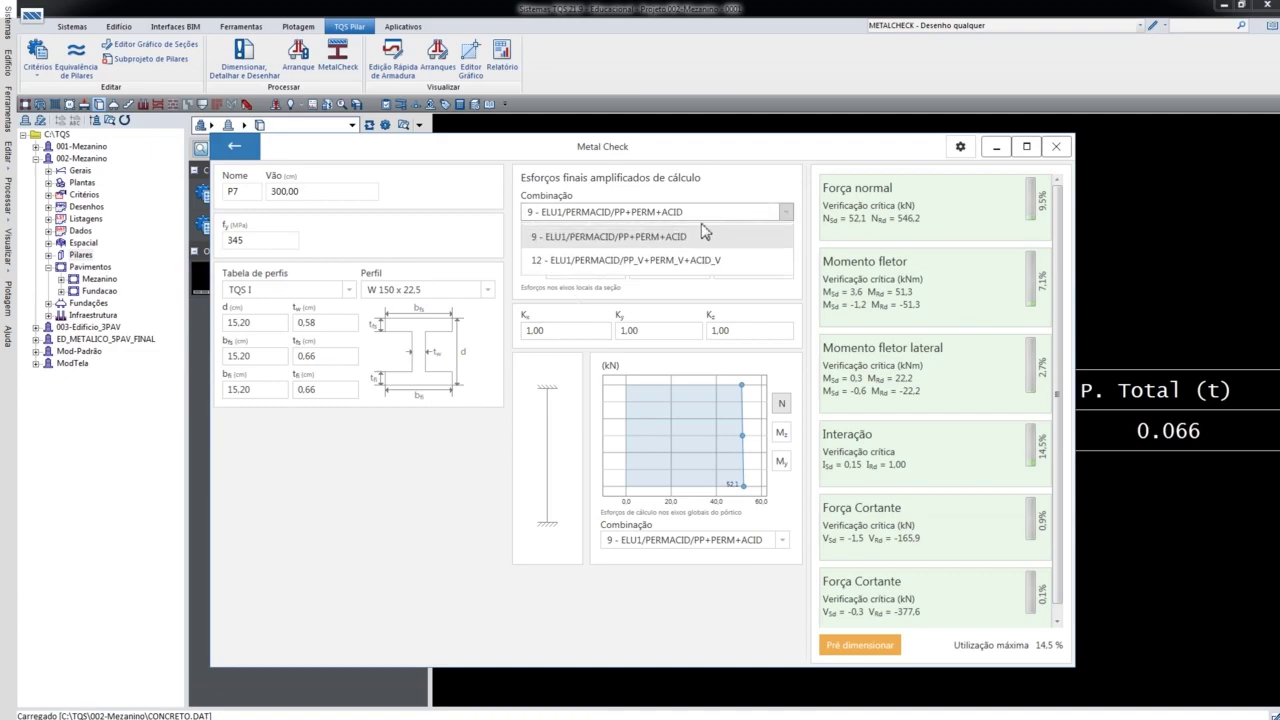
left_click(690, 262)
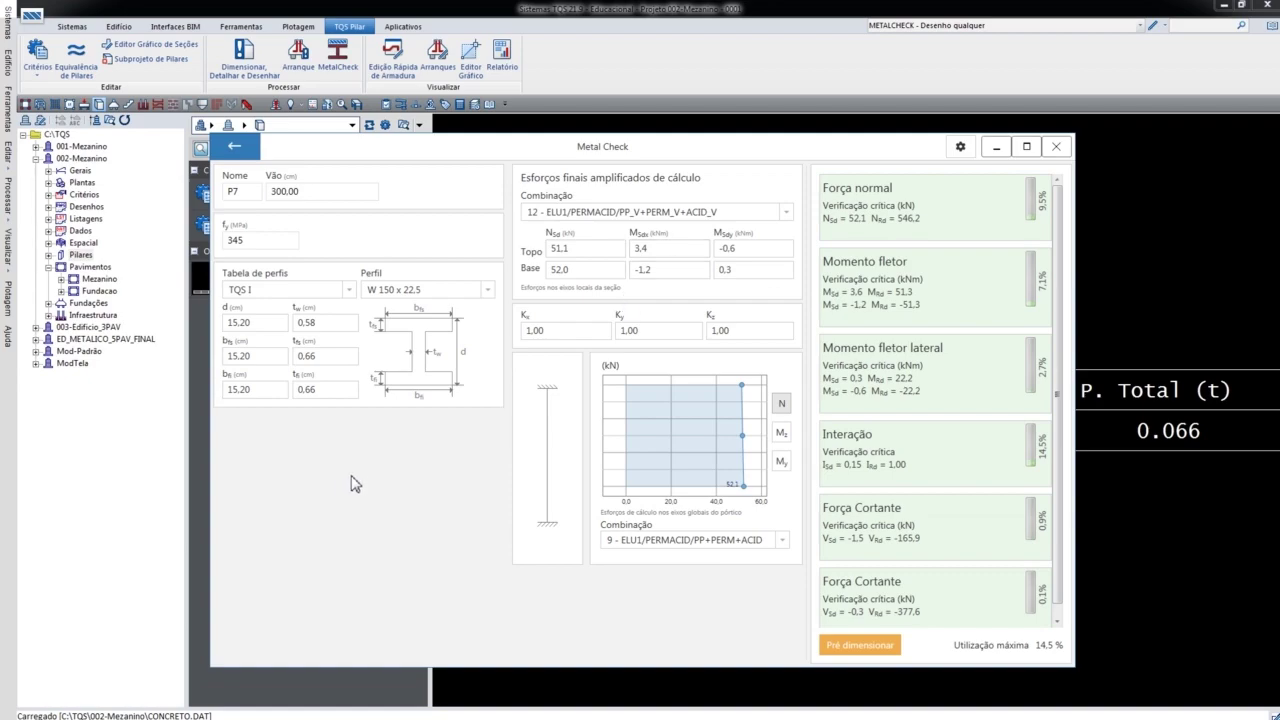